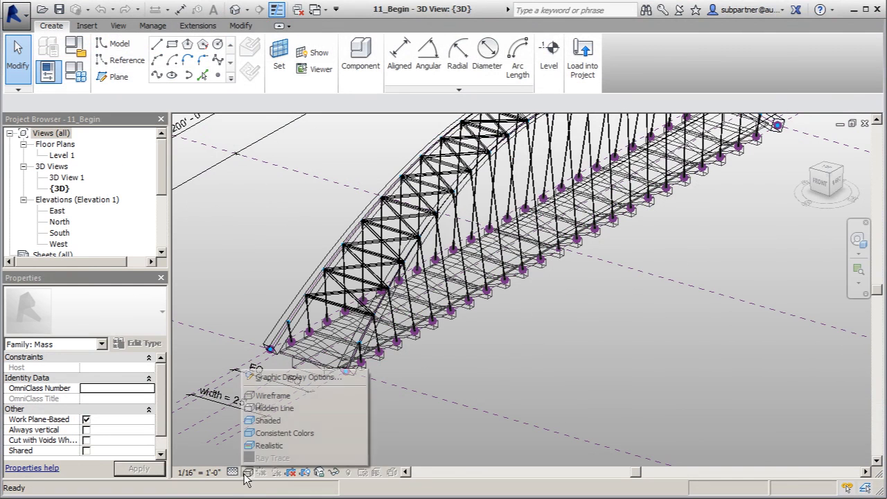
# Step: Set the 3D view's visual style to Shaded
pyautogui.click(267, 421)
pyautogui.scroll(-3, 482, 373)
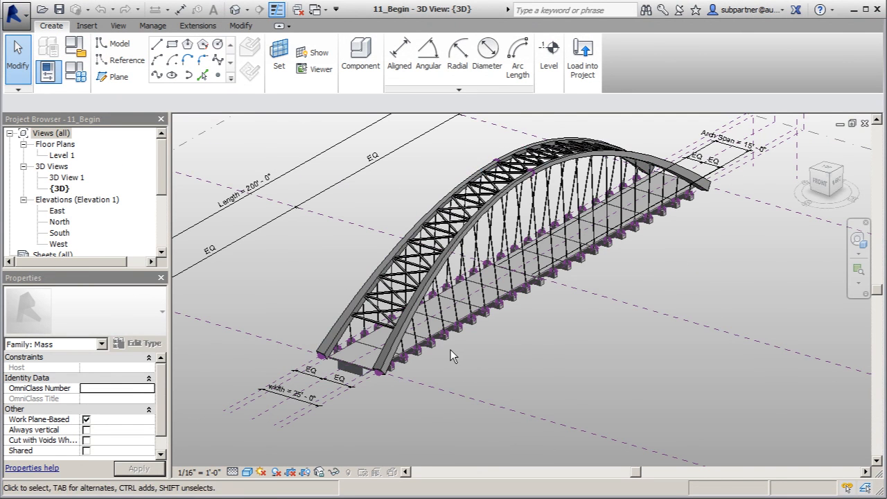
pyautogui.scroll(4, 555, 180)
pyautogui.scroll(-1, 554, 180)
pyautogui.scroll(-1, 662, 285)
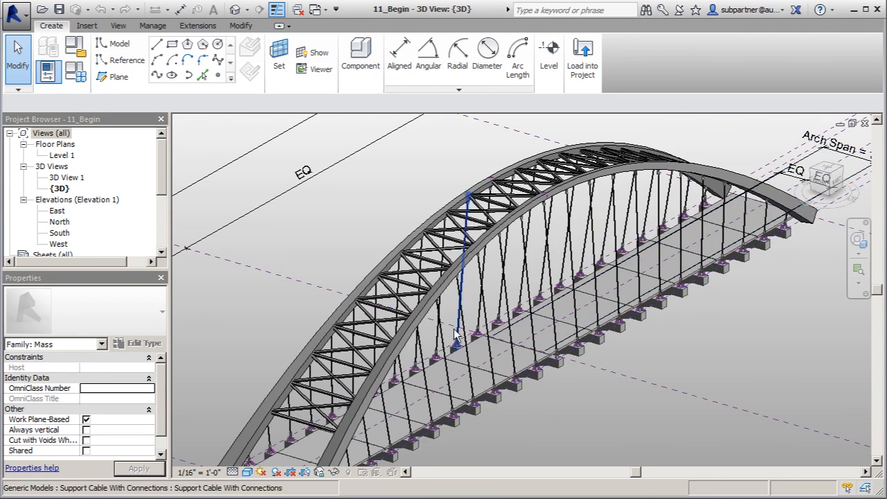
pyautogui.scroll(-2, 444, 298)
pyautogui.scroll(-1, 482, 357)
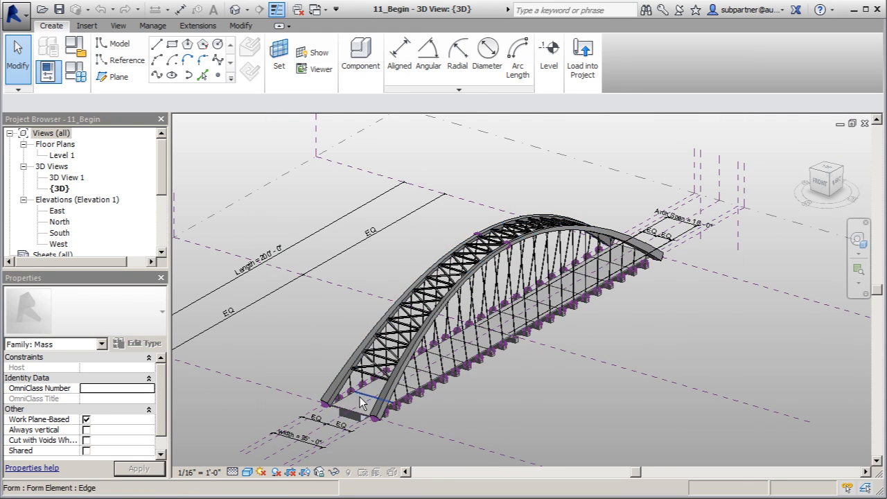
pyautogui.scroll(-1, 365, 393)
pyautogui.scroll(-1, 492, 319)
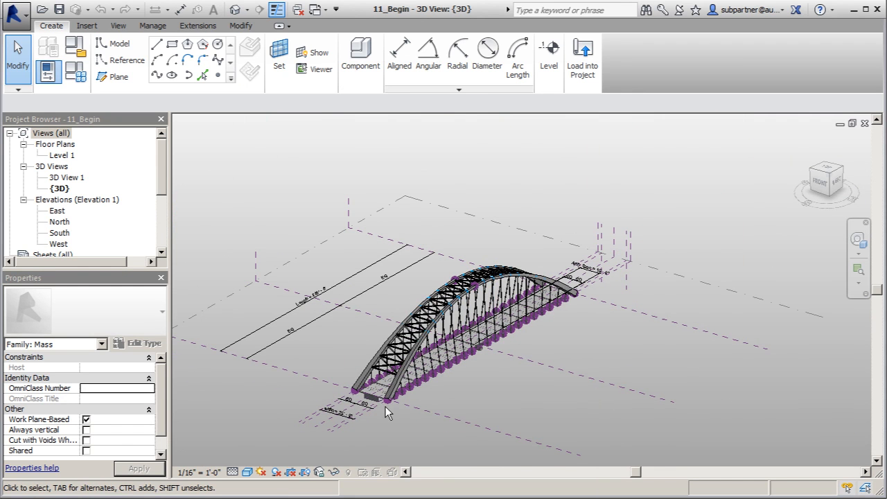
# Step: Set the reference plane at the near end of the bridge as the work plane
pyautogui.keyDown('shift'); pyautogui.moveTo(404, 427); pyautogui.dragTo(346, 424, button='middle'); pyautogui.keyUp('shift')
pyautogui.scroll(3, 350, 416)
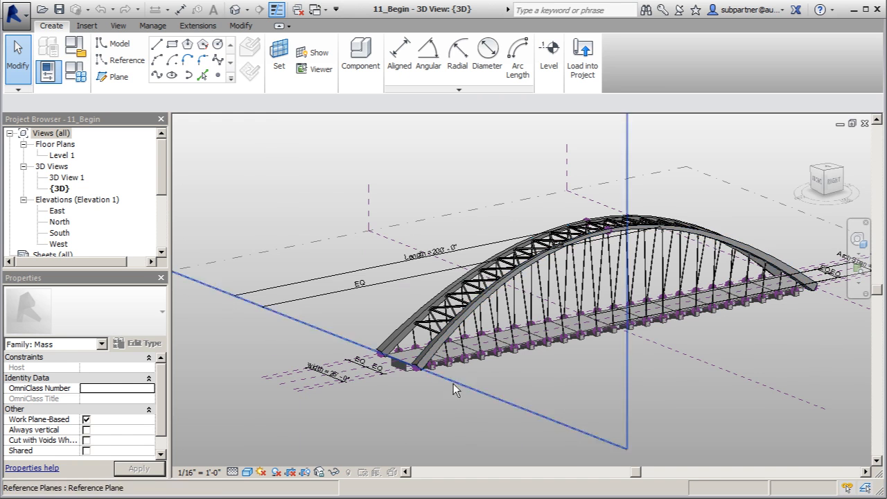
pyautogui.scroll(2, 396, 373)
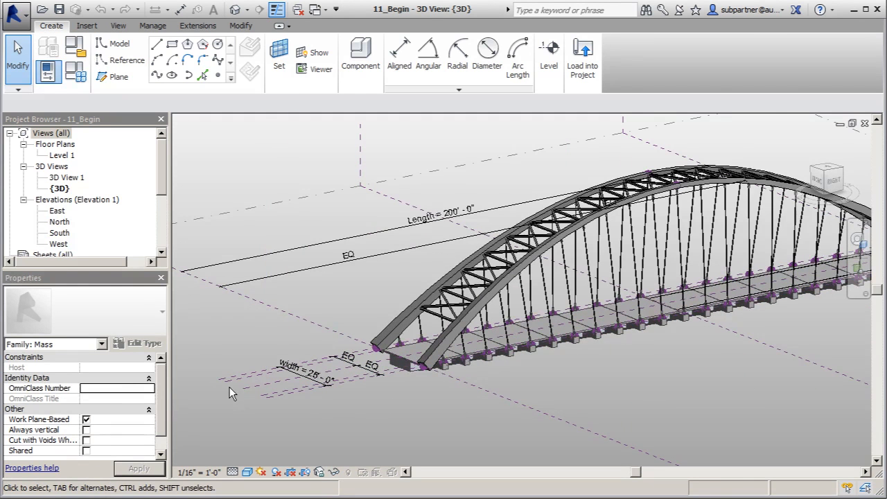
pyautogui.scroll(-3, 229, 387)
pyautogui.keyDown('shift'); pyautogui.moveTo(402, 408); pyautogui.dragTo(576, 406, button='middle'); pyautogui.keyUp('shift')
pyautogui.click(570, 400)
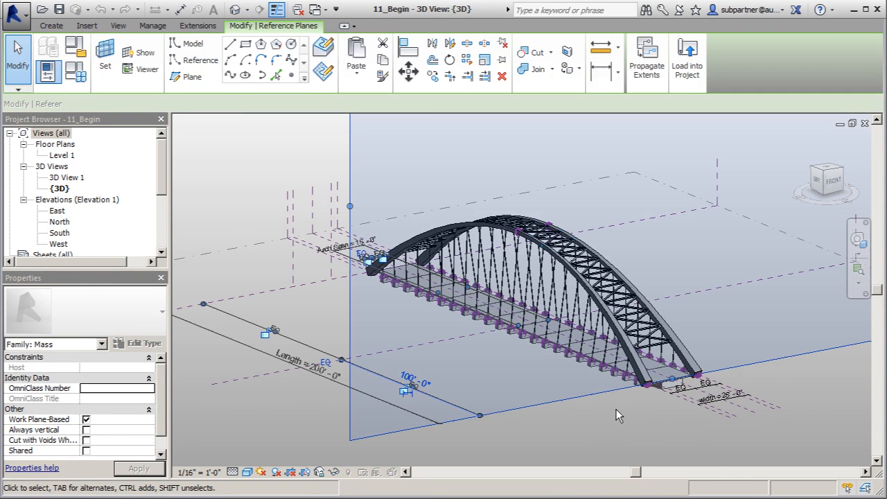
pyautogui.click(105, 48)
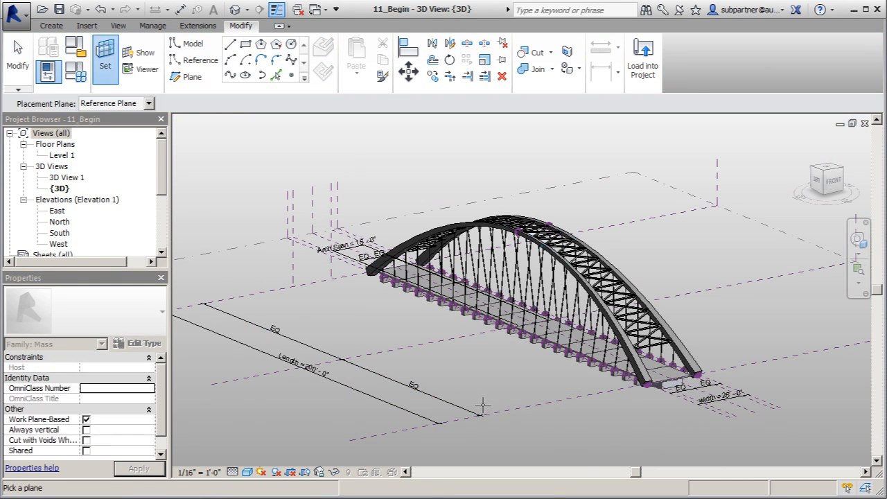
pyautogui.click(526, 379)
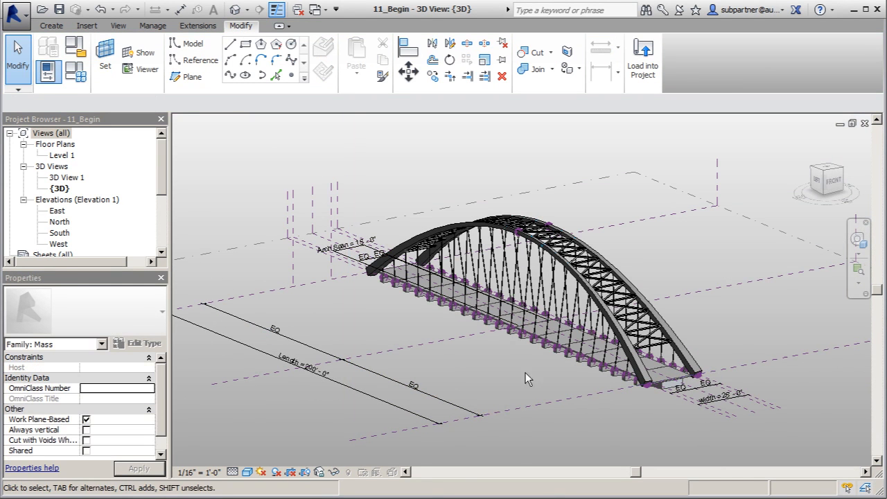
# Step: In a front view, draw a 6'-0" horizontal model line along Level 1 from the deck's left edge reference plane outward past the arch base
pyautogui.click(832, 181)
pyautogui.scroll(8, 534, 350)
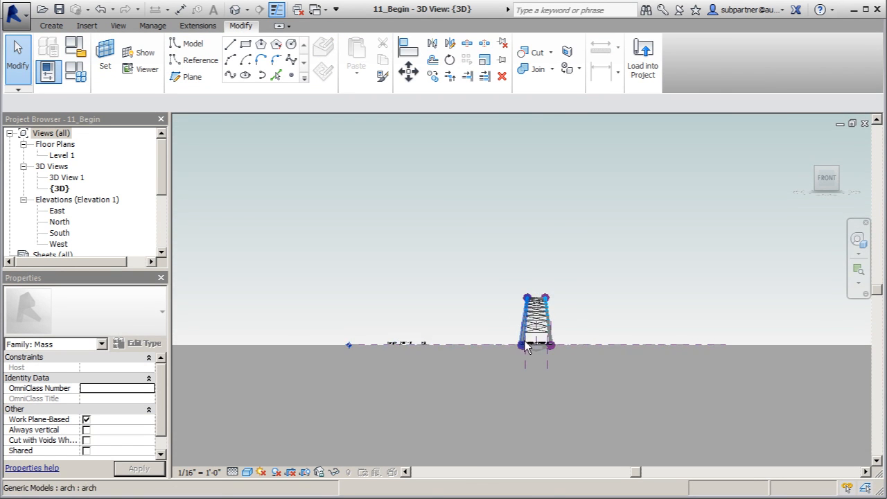
pyautogui.scroll(1, 564, 354)
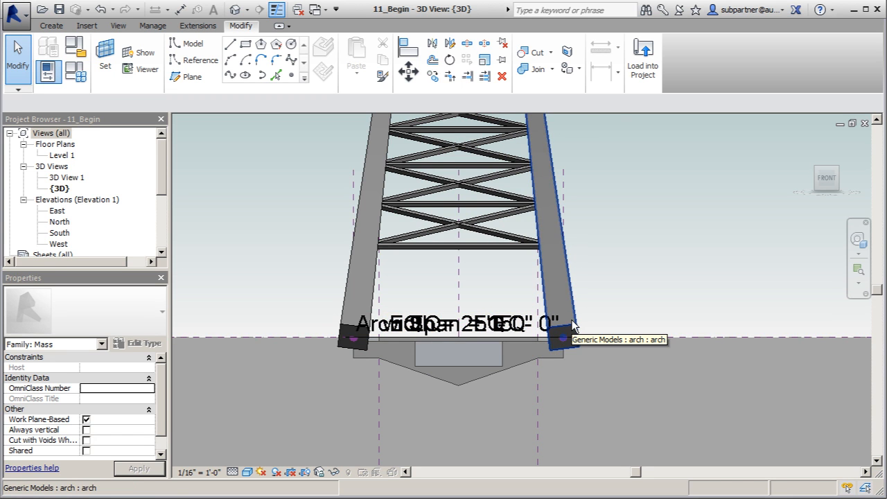
pyautogui.scroll(1, 365, 334)
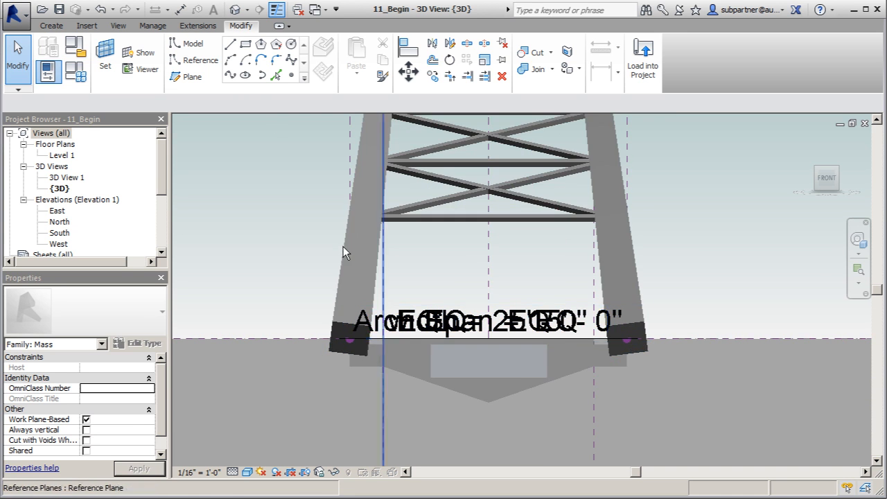
pyautogui.click(231, 45)
pyautogui.scroll(2, 350, 339)
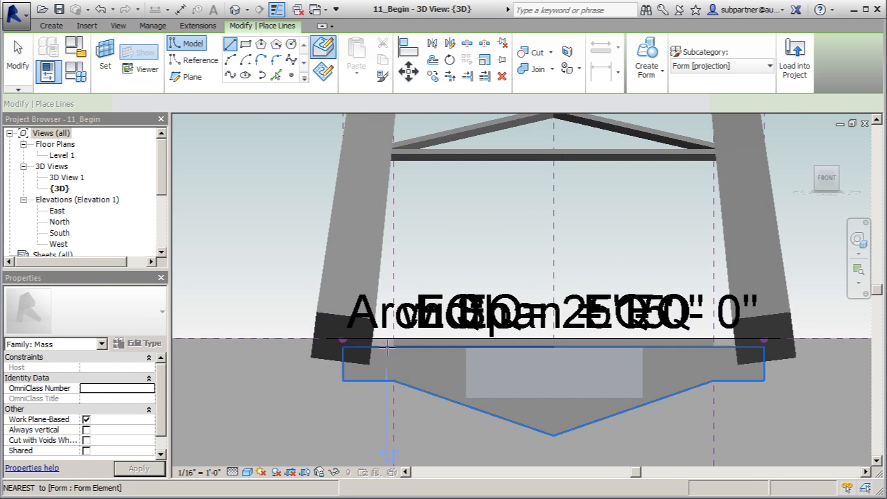
pyautogui.click(393, 338)
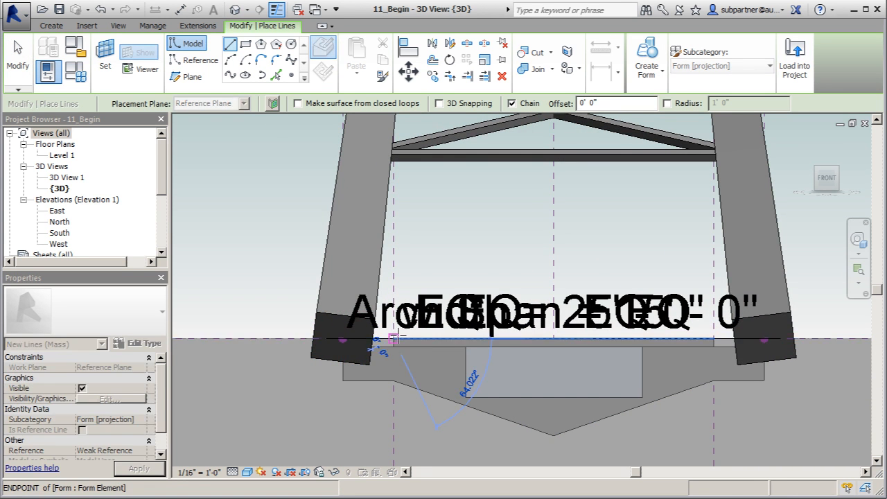
pyautogui.scroll(-2, 396, 338)
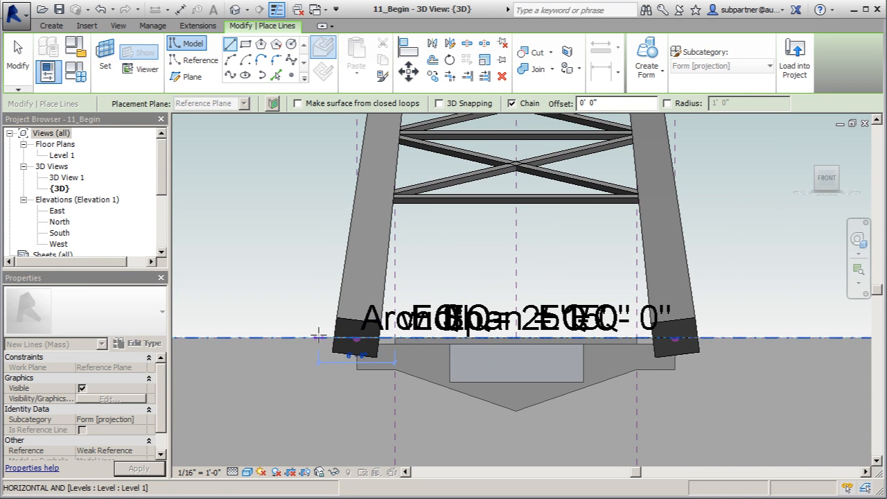
pyautogui.scroll(1, 317, 335)
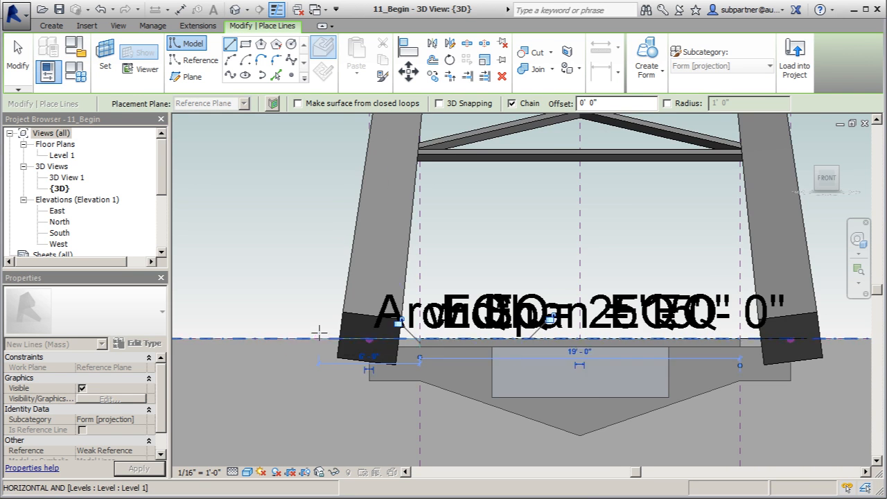
pyautogui.click(318, 337)
# Step: Continue the profile with a 15' vertical line downward and a horizontal bottom line about 33'-6" long beneath the deck
pyautogui.scroll(-2, 318, 337)
pyautogui.scroll(-2, 319, 414)
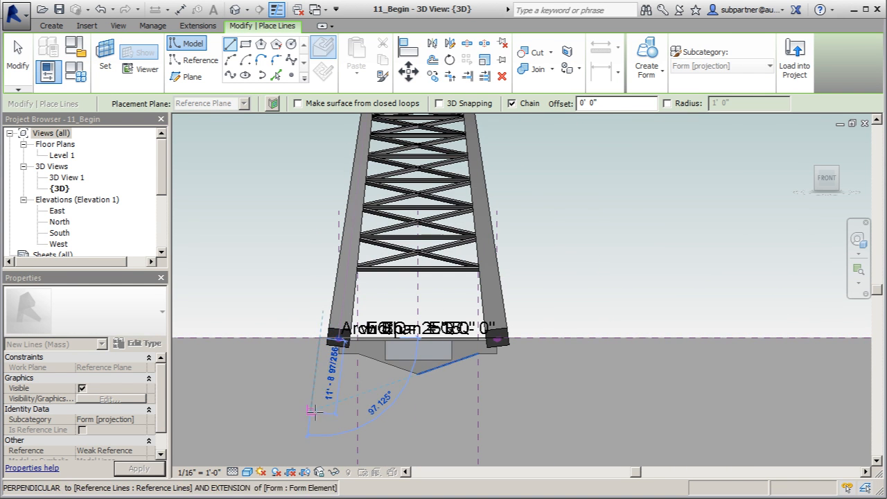
pyautogui.write('1')
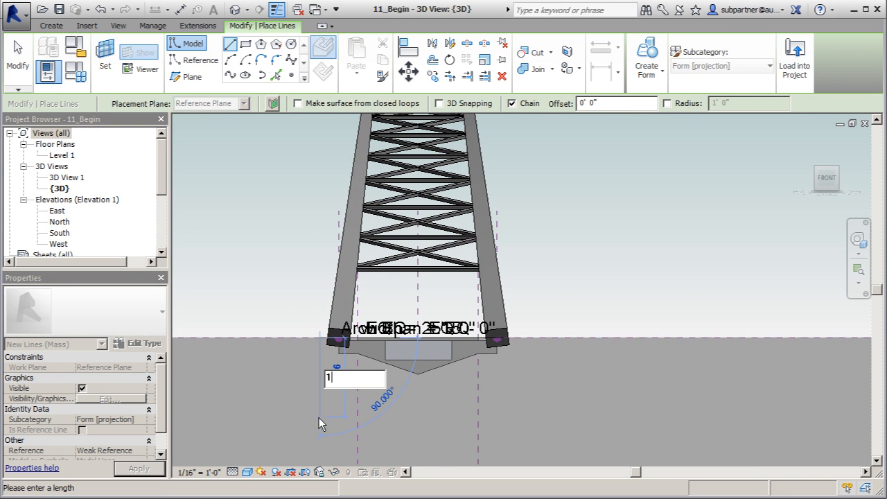
pyautogui.write('5')
pyautogui.press('Return')
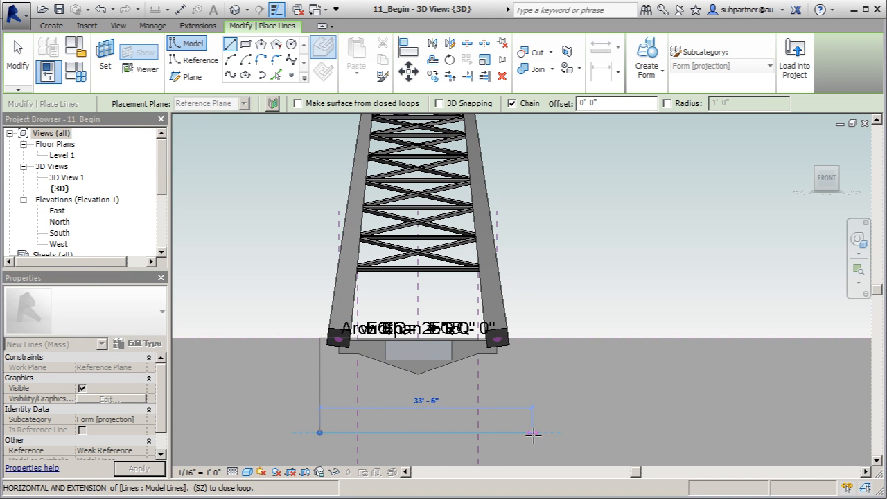
pyautogui.click(600, 346)
pyautogui.press('Escape')
pyautogui.scroll(2, 493, 337)
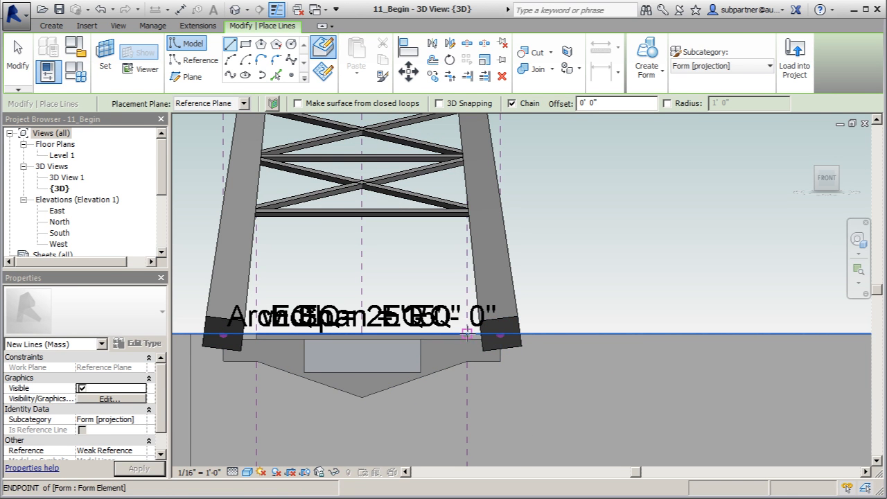
# Step: Draw a 6'-0" line outward along Level 1 from the deck's right reference plane, then a 15'-0" line down to the bottom line
pyautogui.click(468, 337)
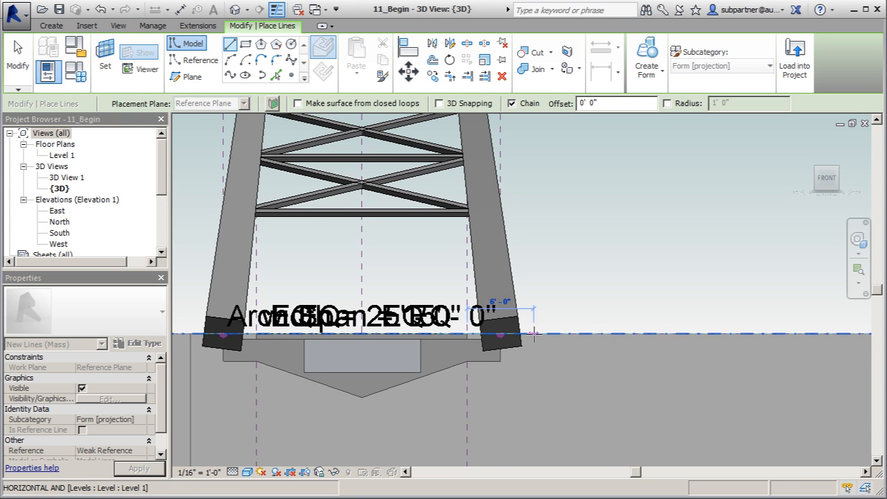
pyautogui.click(534, 337)
pyautogui.scroll(-3, 534, 337)
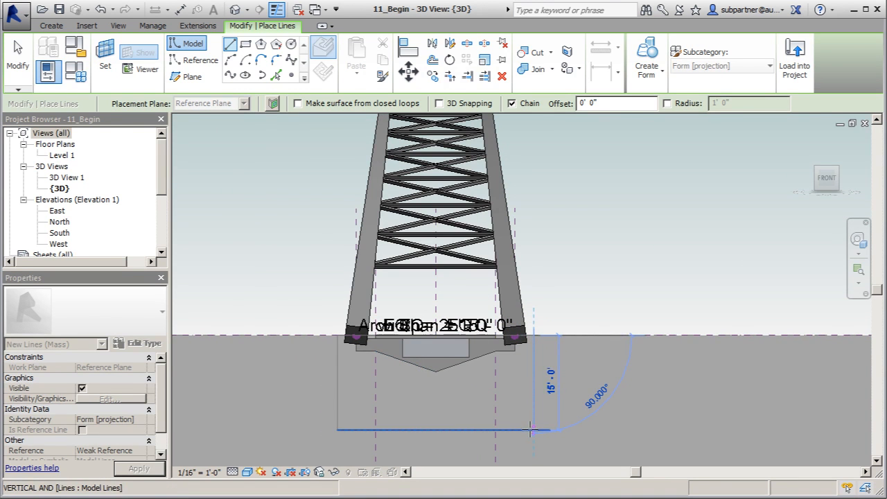
pyautogui.press('Escape')
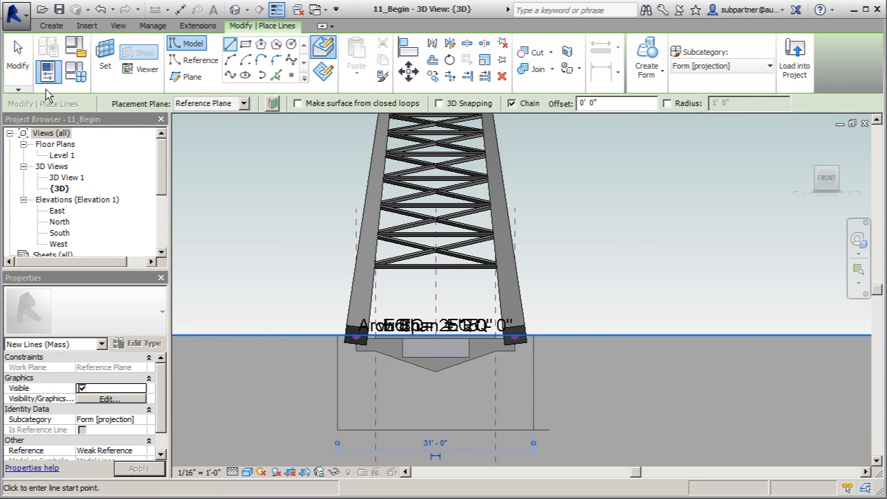
# Step: Shorten the overhanging bottom line so its end meets the lower right corner of the profile
pyautogui.click(18, 61)
pyautogui.scroll(2, 391, 406)
pyautogui.press('Tab')
pyautogui.click(564, 444)
pyautogui.moveTo(636, 450); pyautogui.dragTo(612, 444)
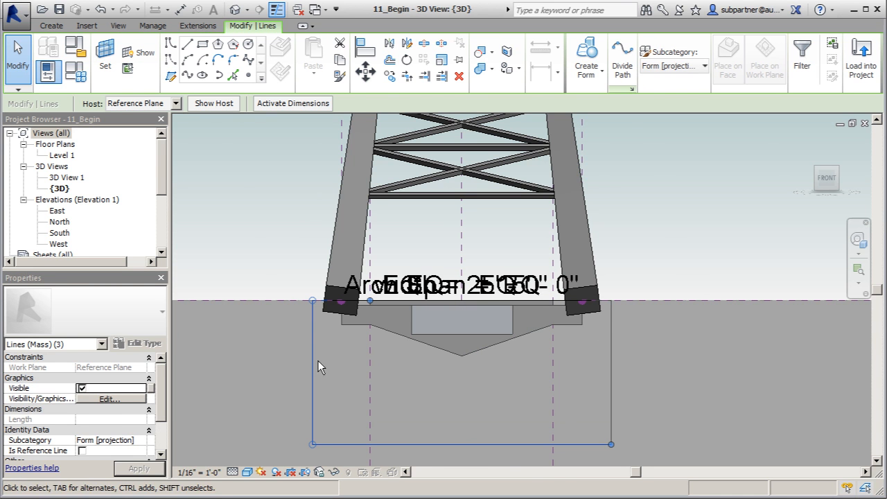
# Step: Draw a line along Level 1 from the outer left corner to the deck's left reference plane, and an inner vertical line 7'-6" down it
pyautogui.click(187, 45)
pyautogui.scroll(1, 312, 301)
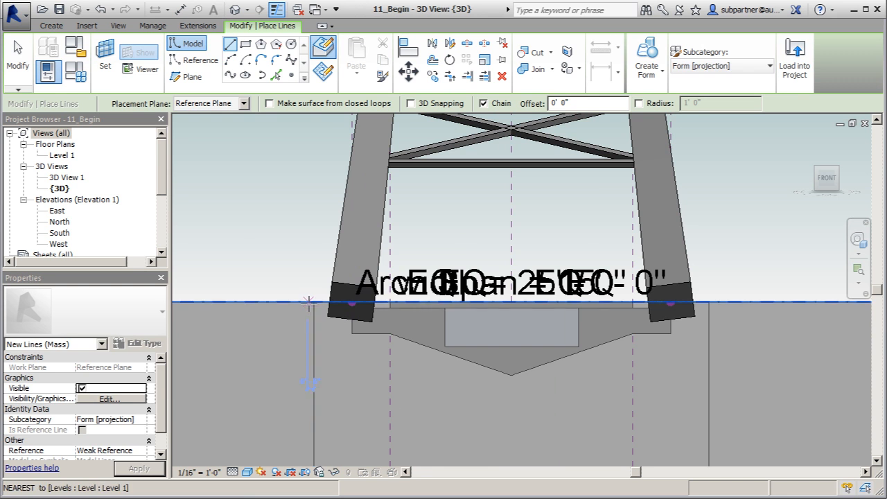
pyautogui.click(313, 303)
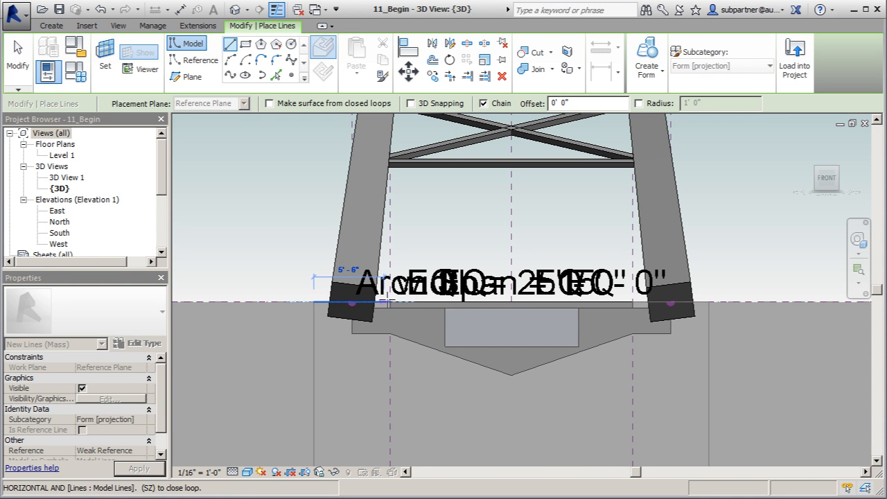
pyautogui.click(391, 302)
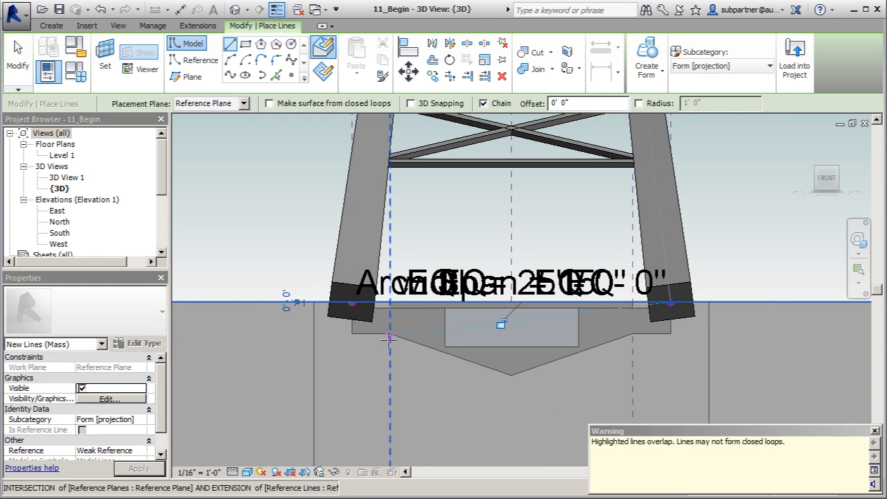
pyautogui.click(391, 401)
pyautogui.scroll(-2, 460, 395)
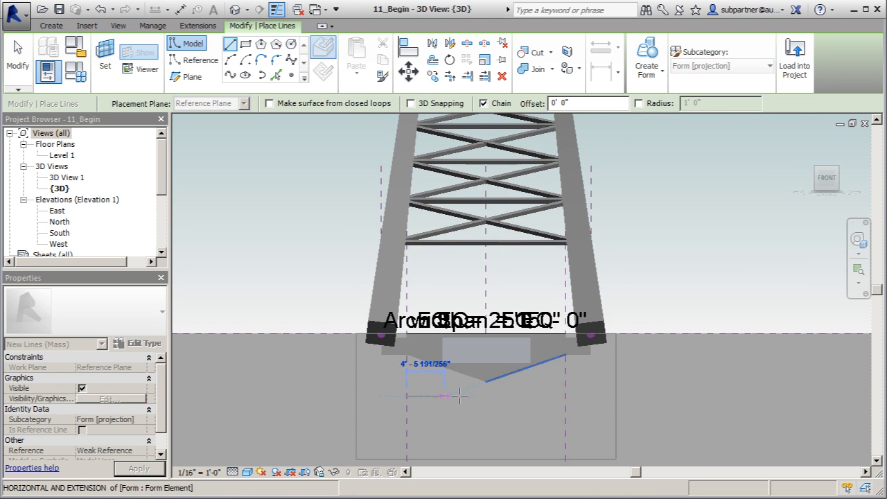
pyautogui.click(407, 334)
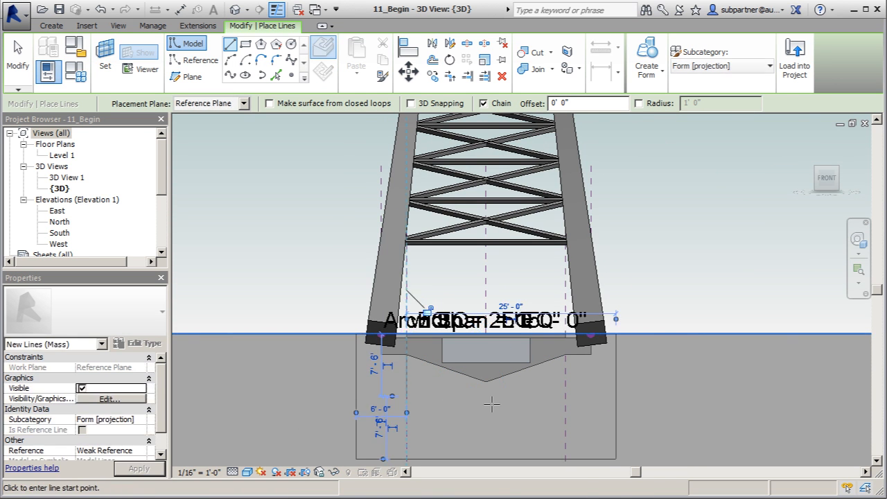
# Step: Close the U-shaped profile with an inner horizontal line to the right reference plane and a vertical line up to Level 1
pyautogui.click(409, 397)
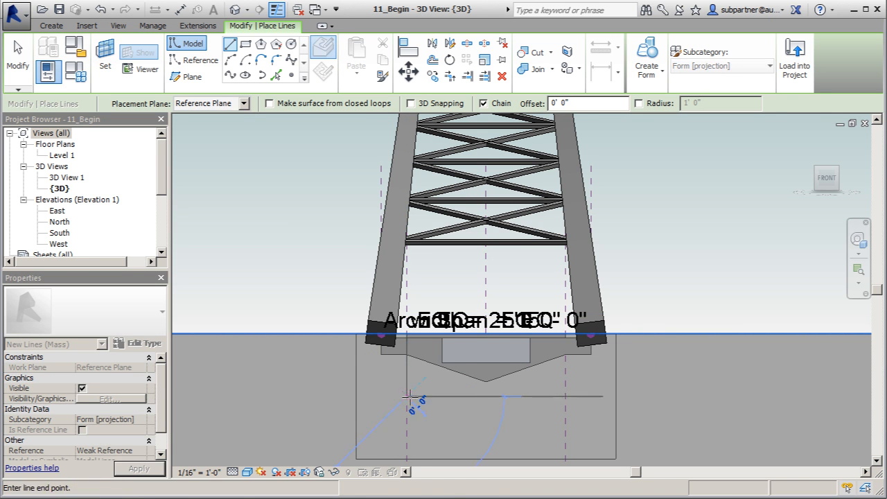
pyautogui.click(566, 396)
pyautogui.scroll(3, 566, 334)
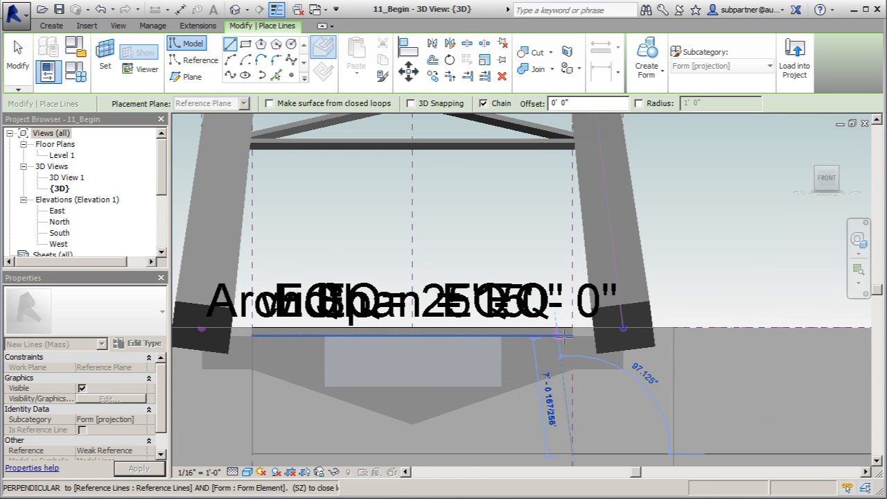
pyautogui.click(573, 327)
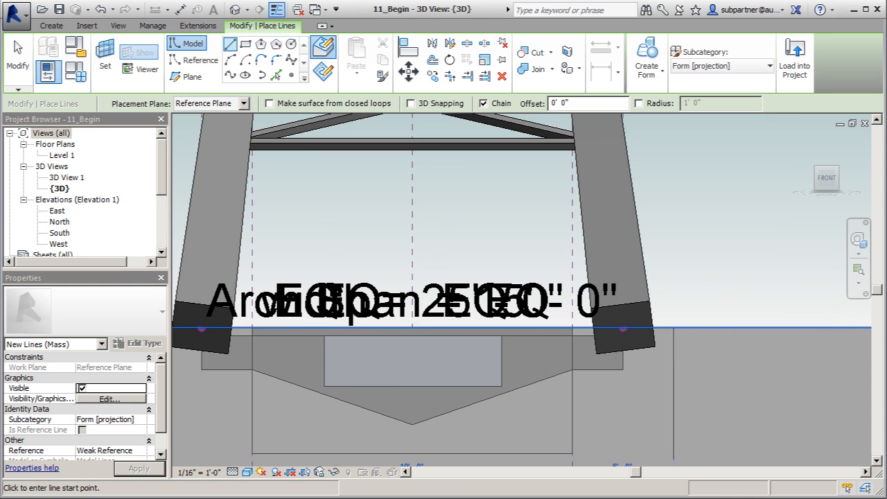
# Step: Select the whole closed chain of U-shaped profile lines and create a solid form from it
pyautogui.click(18, 59)
pyautogui.scroll(-2, 281, 158)
pyautogui.press('Tab')
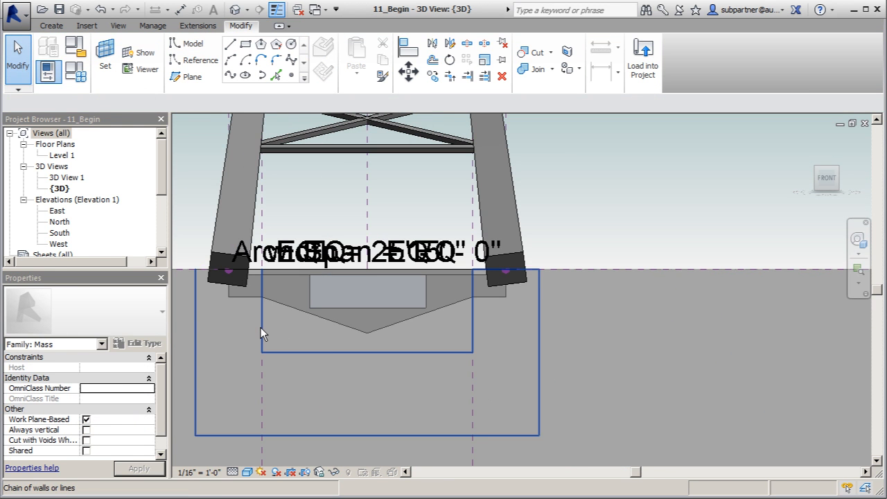
pyautogui.click(203, 277)
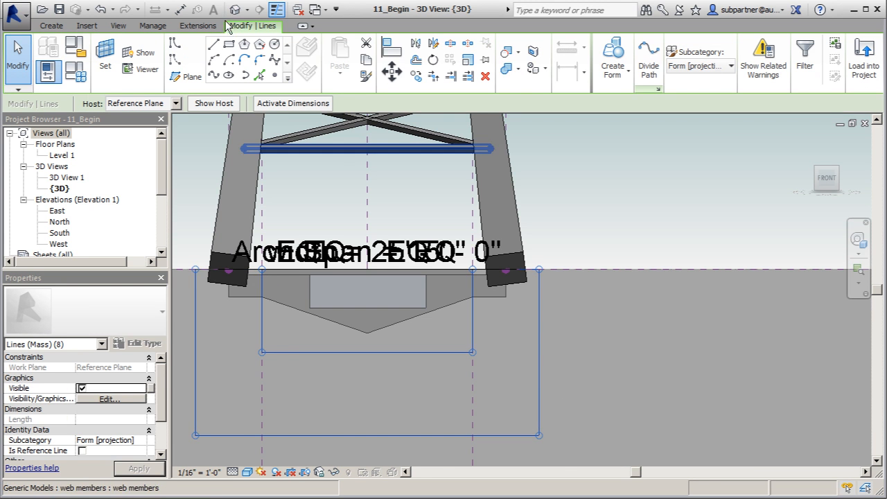
pyautogui.keyDown('shift'); pyautogui.moveTo(616, 374); pyautogui.dragTo(717, 308, button='middle'); pyautogui.keyUp('shift')
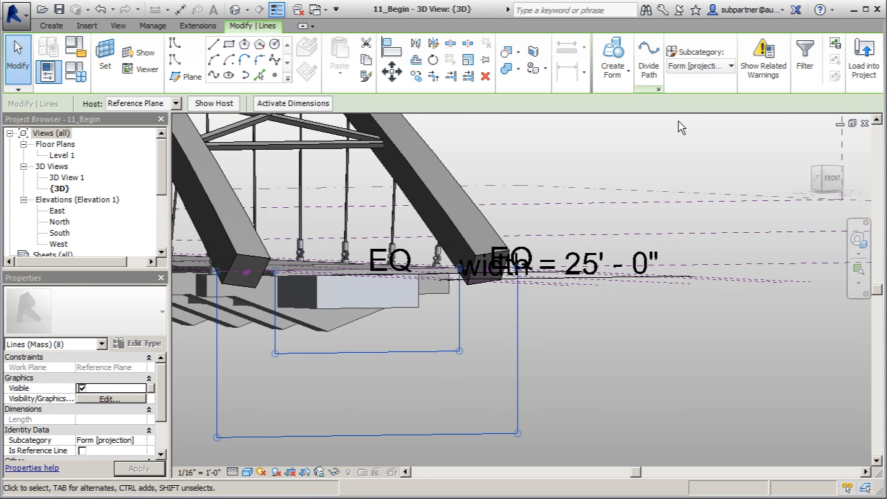
pyautogui.keyDown('shift'); pyautogui.moveTo(571, 289); pyautogui.dragTo(703, 370, button='middle'); pyautogui.keyUp('shift')
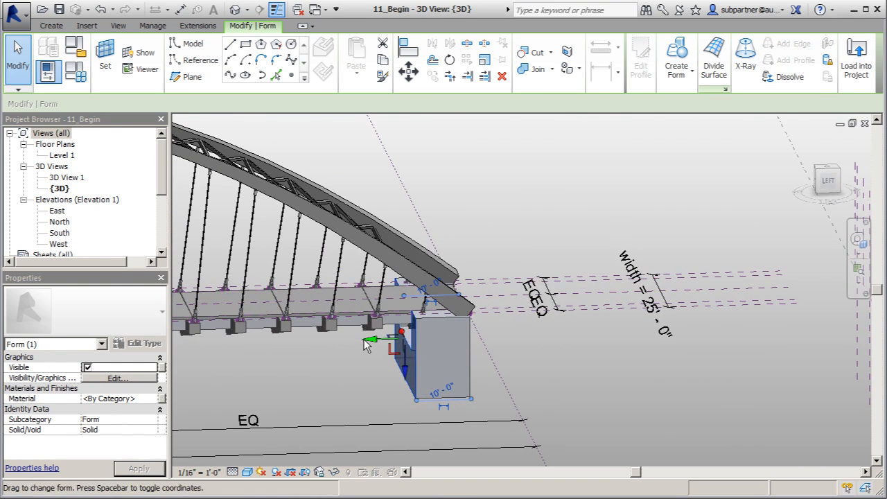
# Step: Pull the selected face of the U-shaped abutment outward beyond the bridge end and set the form's depth to 20'
pyautogui.moveTo(369, 345); pyautogui.dragTo(519, 347)
pyautogui.click(527, 389)
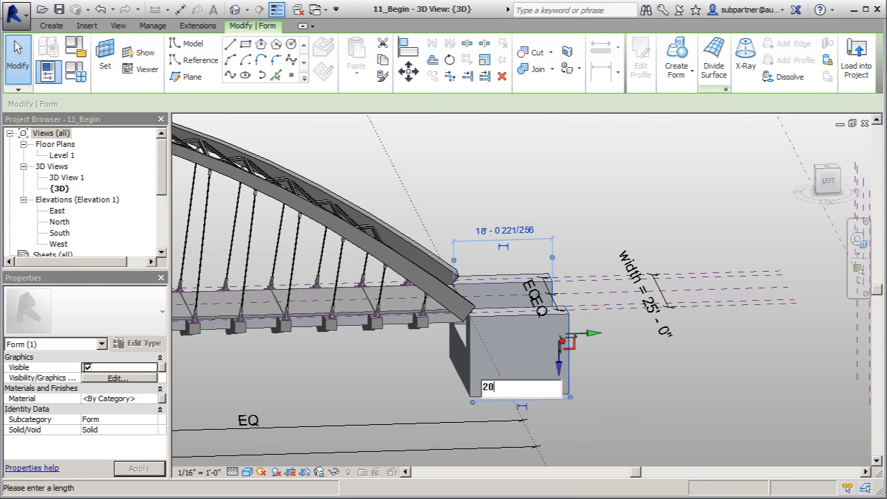
pyautogui.write("20'")
pyautogui.press('Return')
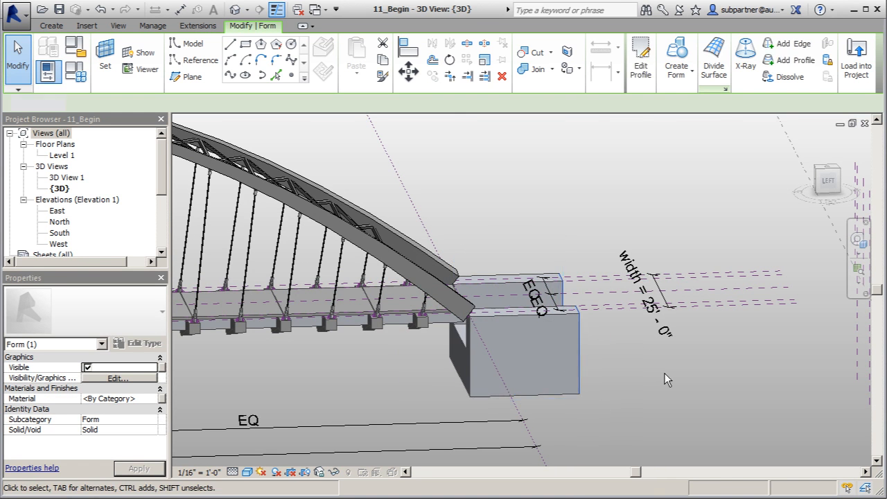
pyautogui.click(624, 382)
# Step: Raise the top face of the abutment wing under the near arch to an overall height of 17'
pyautogui.keyDown('shift'); pyautogui.moveTo(626, 383); pyautogui.dragTo(458, 374, button='middle'); pyautogui.keyUp('shift')
pyautogui.scroll(1, 433, 347)
pyautogui.scroll(1, 433, 347)
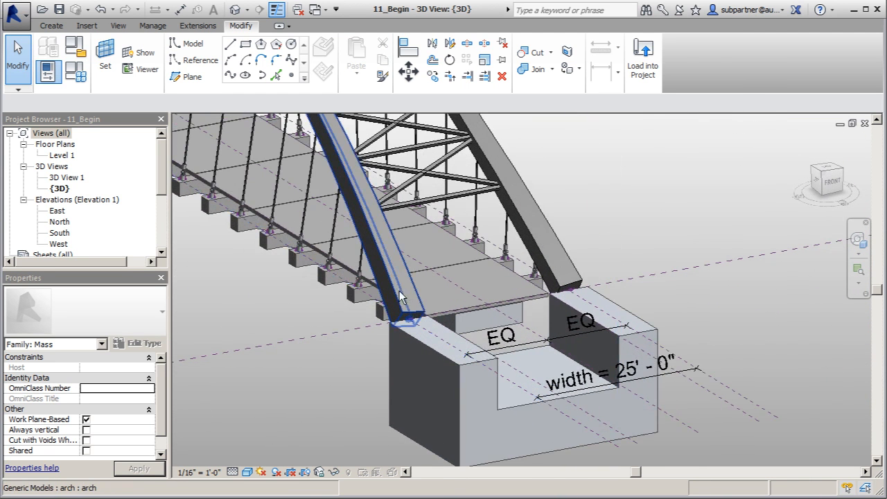
pyautogui.click(428, 342)
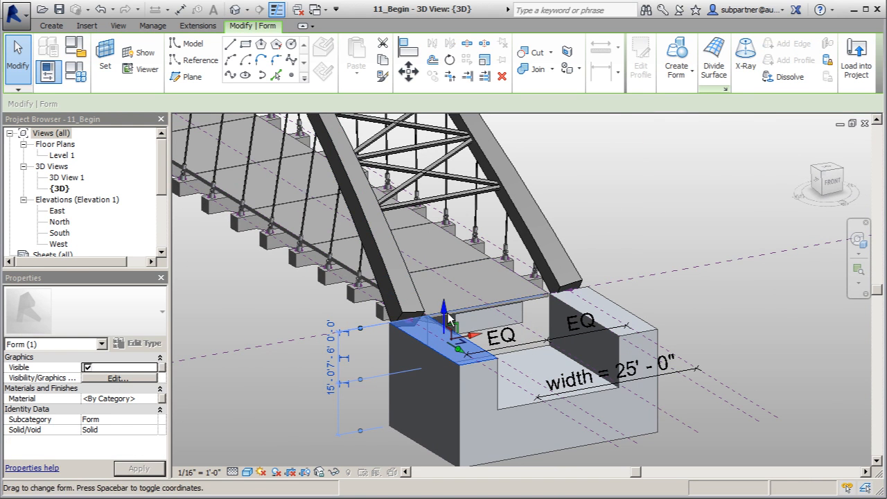
pyautogui.click(330, 358)
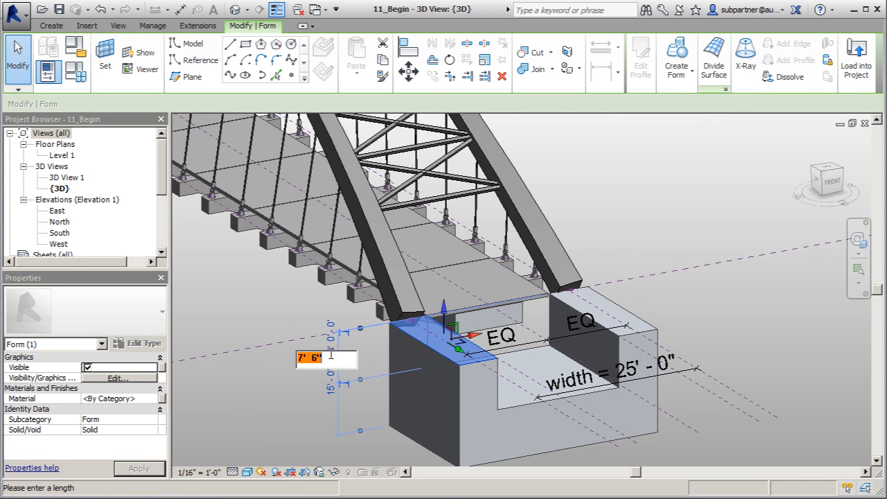
pyautogui.click(380, 363)
pyautogui.moveTo(444, 312); pyautogui.dragTo(443, 294)
pyautogui.click(331, 402)
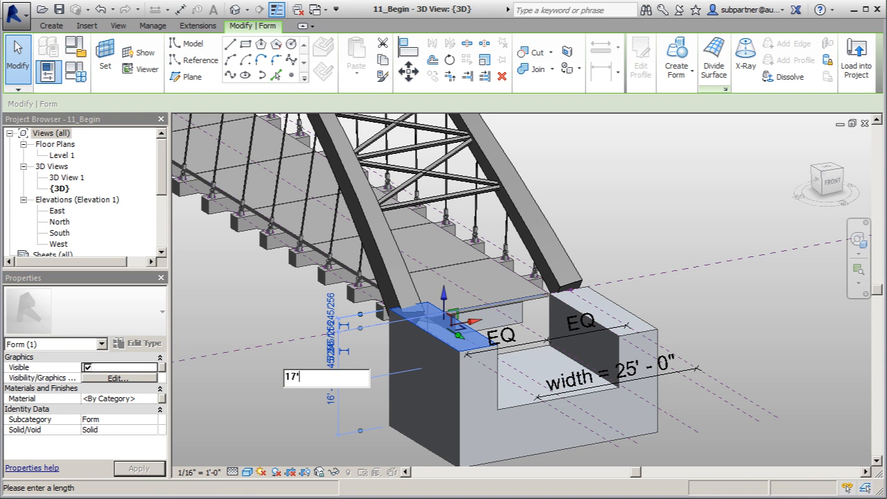
pyautogui.press('Return')
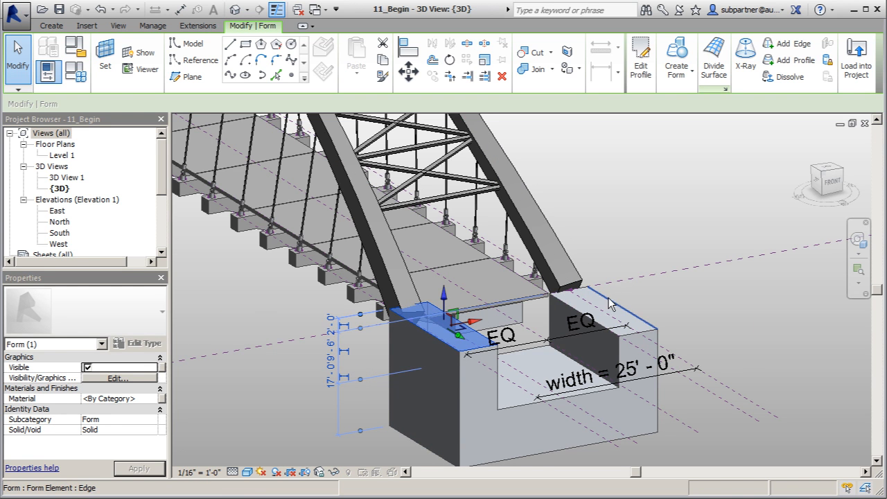
# Step: Set the overall height of the abutment's other wing to 17' from its top face
pyautogui.click(606, 309)
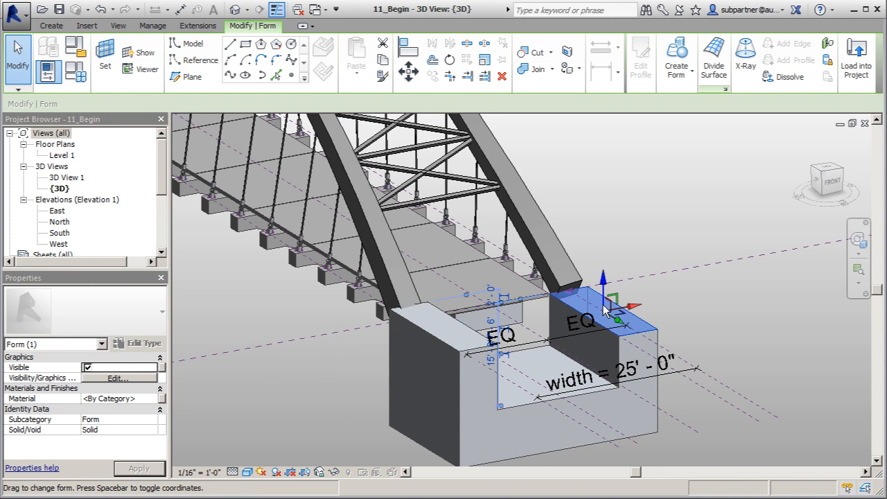
pyautogui.click(492, 360)
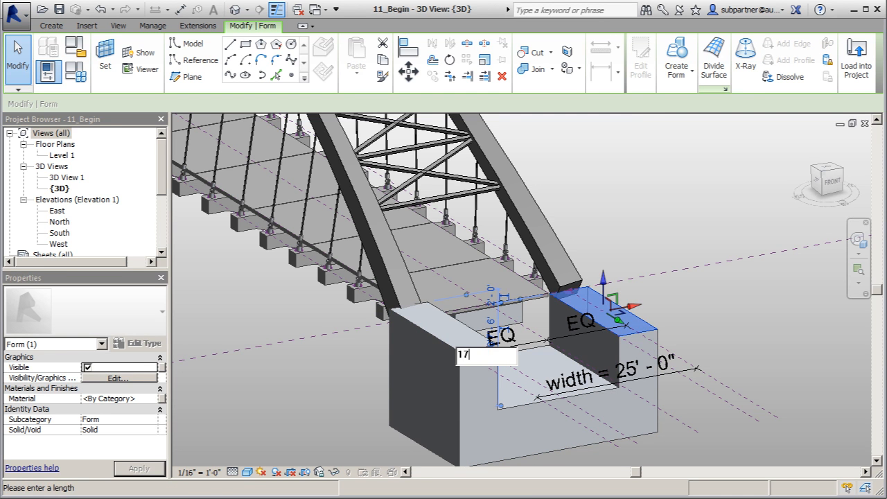
pyautogui.write("17'")
pyautogui.press('Return')
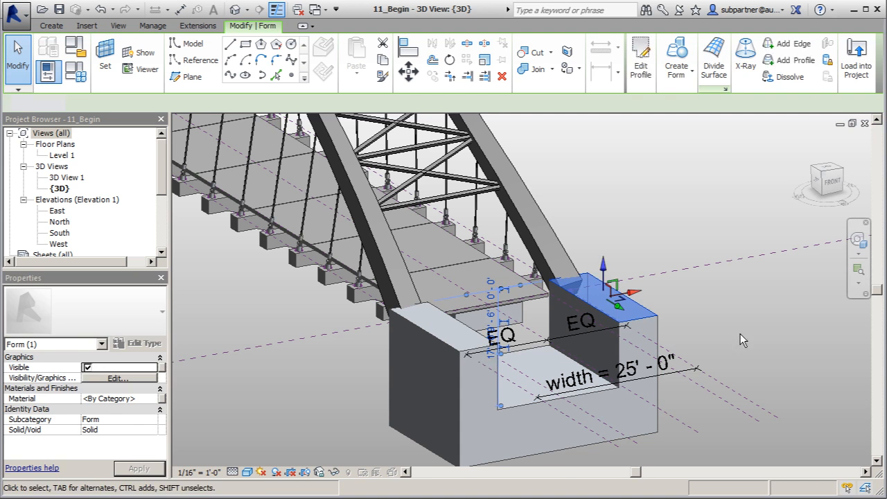
pyautogui.click(741, 332)
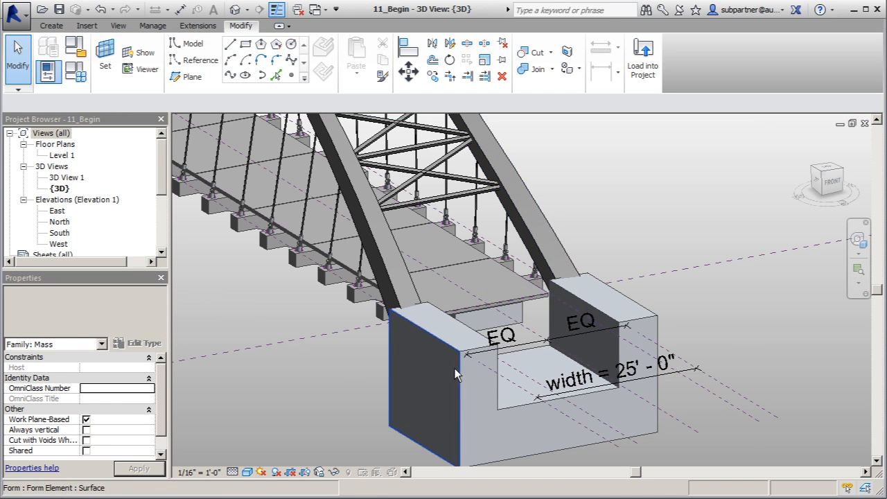
# Step: Extend the abutment's bridge-side face inward under the deck and set the overall abutment depth to 22'
pyautogui.keyDown('shift'); pyautogui.moveTo(420, 353); pyautogui.dragTo(375, 405, button='middle'); pyautogui.keyUp('shift')
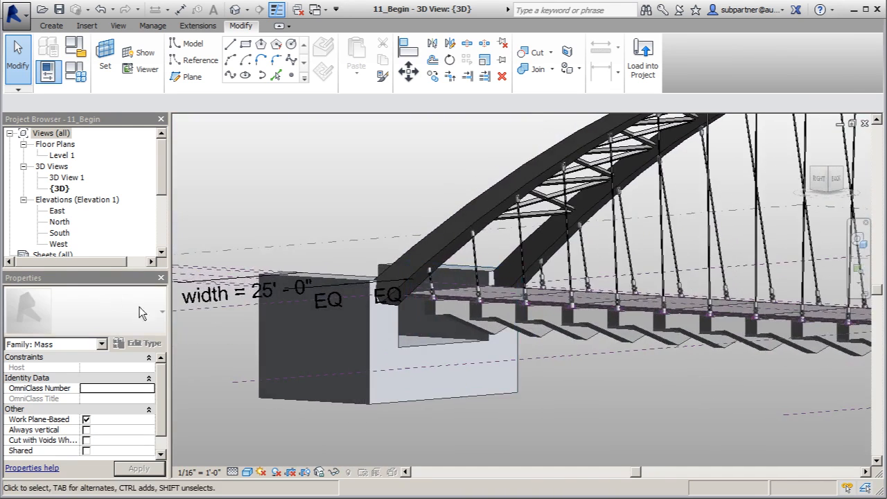
pyautogui.scroll(2, 388, 413)
pyautogui.scroll(-2, 459, 320)
pyautogui.moveTo(459, 321)
pyautogui.keyDown('shift'); pyautogui.mouseDown(button='middle')
pyautogui.moveTo(460, 332)
pyautogui.moveTo(450, 320)
pyautogui.mouseUp(button='middle'); pyautogui.keyUp('shift')
pyautogui.click(426, 319)
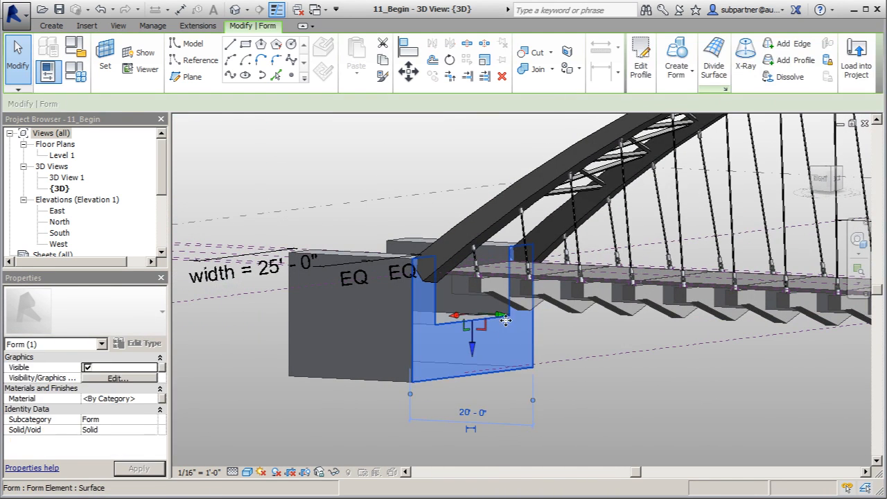
pyautogui.moveTo(513, 320); pyautogui.dragTo(526, 315)
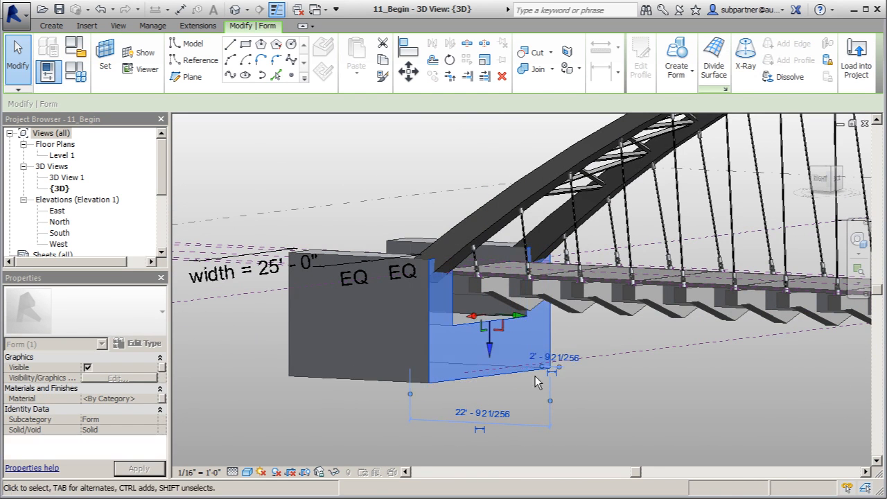
pyautogui.click(483, 413)
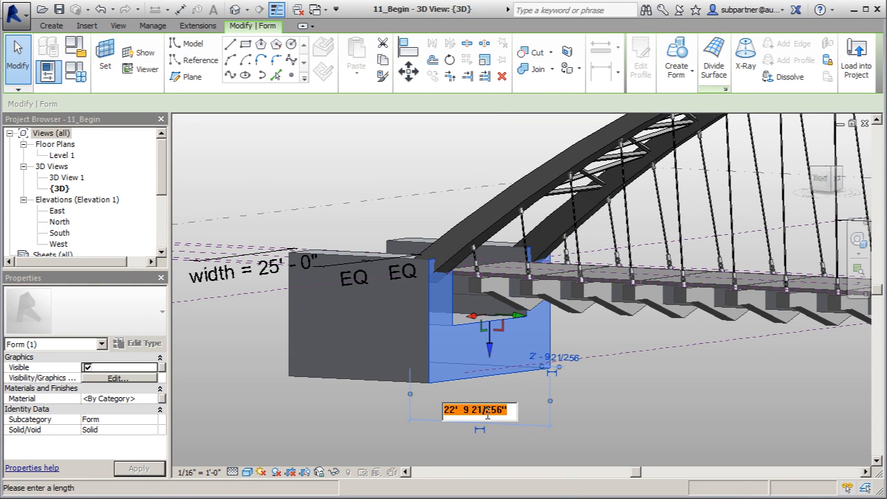
pyautogui.write("22'")
pyautogui.press('Return')
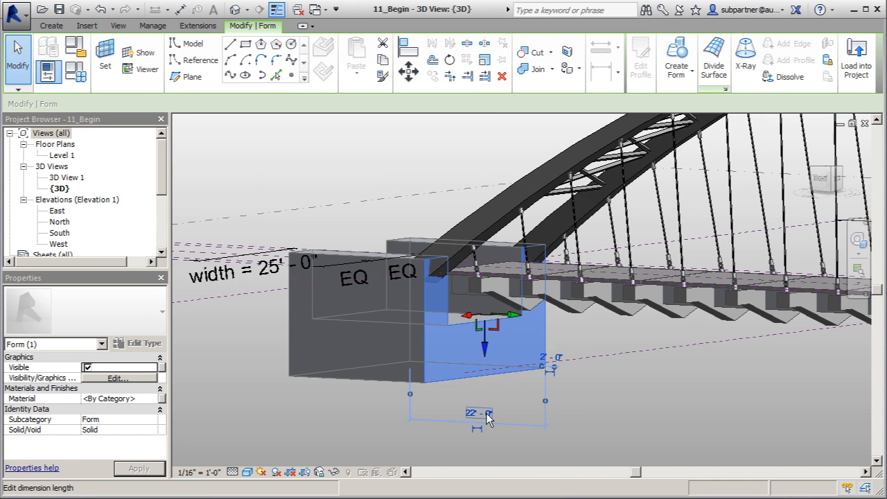
pyautogui.click(291, 405)
# Step: Select the thin end face of the walkway deck at the abutment and extend it 6' past the end reference plane
pyautogui.scroll(-2, 283, 363)
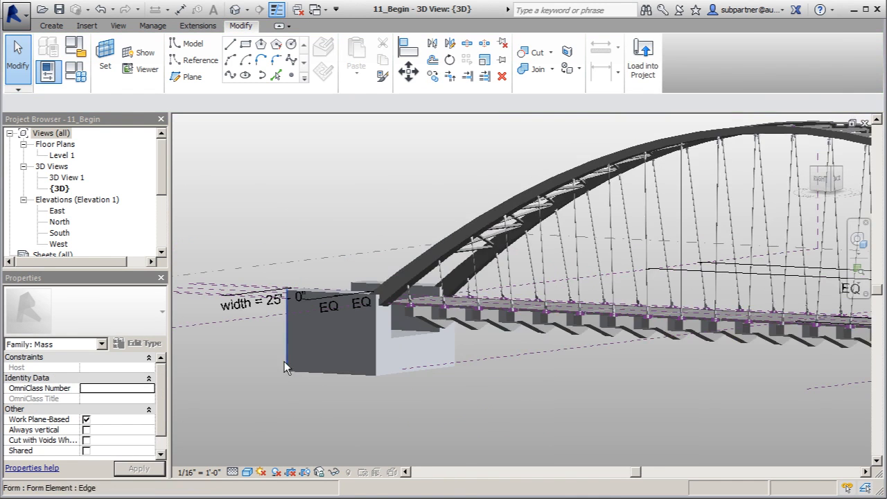
pyautogui.keyDown('shift'); pyautogui.moveTo(598, 416); pyautogui.dragTo(705, 487, button='middle'); pyautogui.keyUp('shift')
pyautogui.scroll(4, 400, 291)
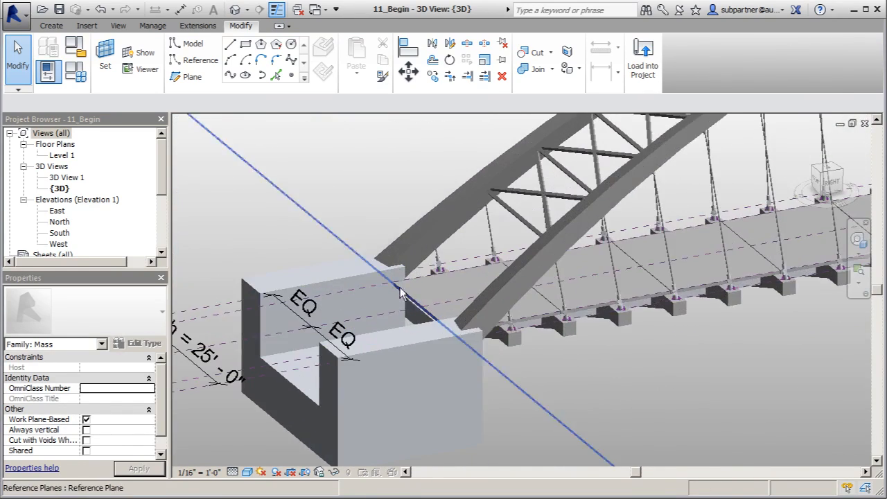
pyautogui.scroll(5, 416, 310)
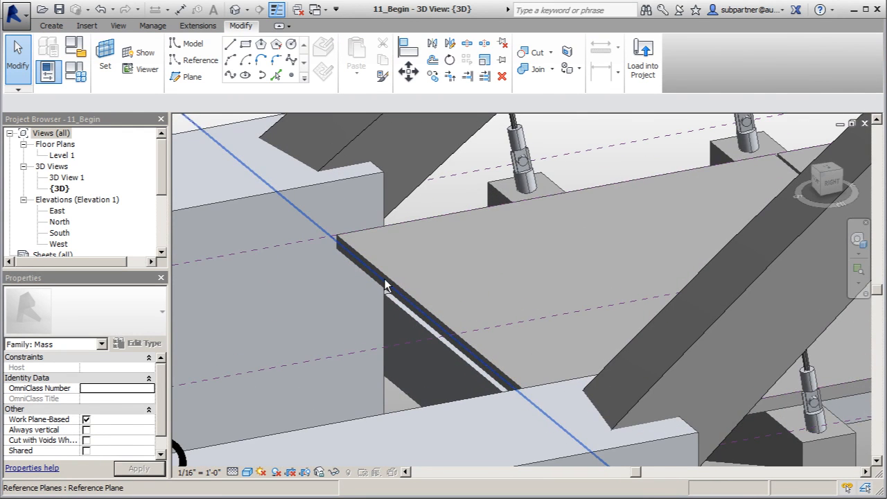
pyautogui.scroll(2, 385, 281)
pyautogui.press('Tab')
pyautogui.press('Tab')
pyautogui.press('Tab')
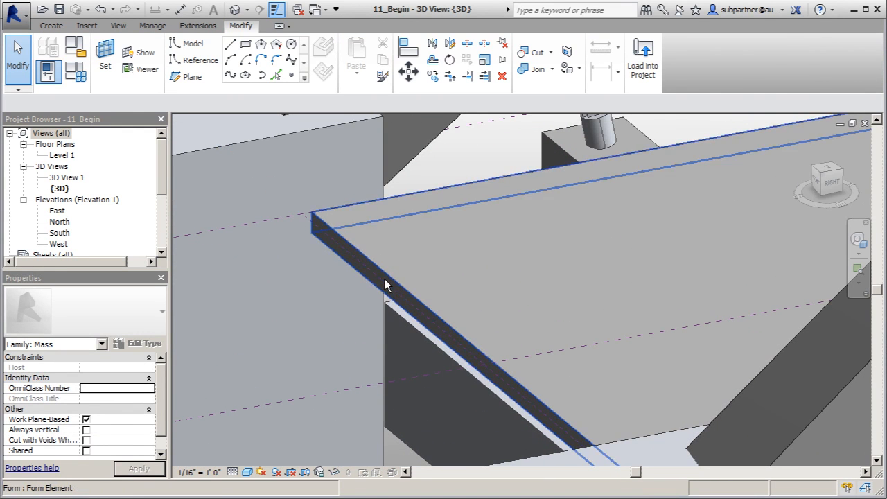
pyautogui.press('Tab')
pyautogui.press('Tab')
pyautogui.press('Tab')
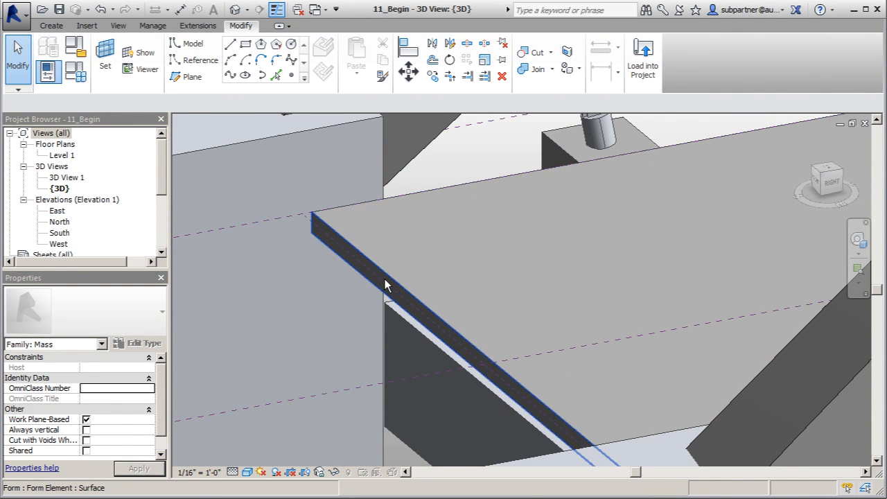
pyautogui.click(385, 279)
pyautogui.scroll(-2, 385, 280)
pyautogui.scroll(-2, 429, 227)
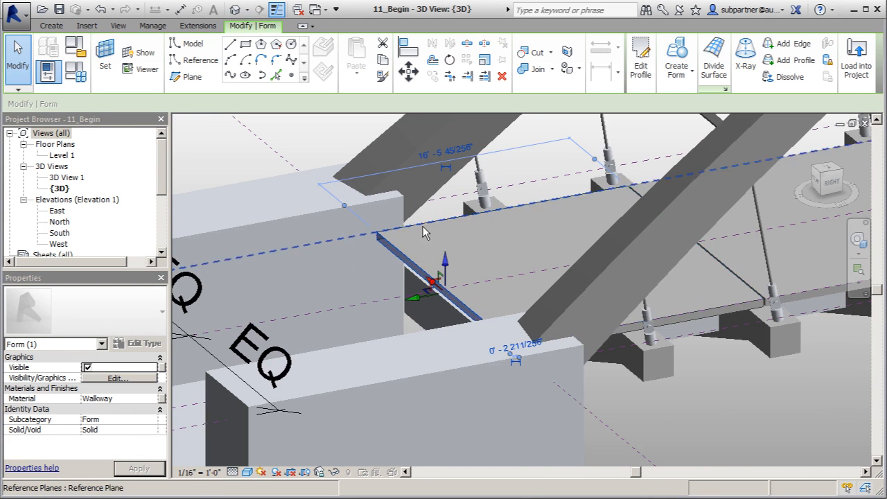
pyautogui.scroll(3, 463, 307)
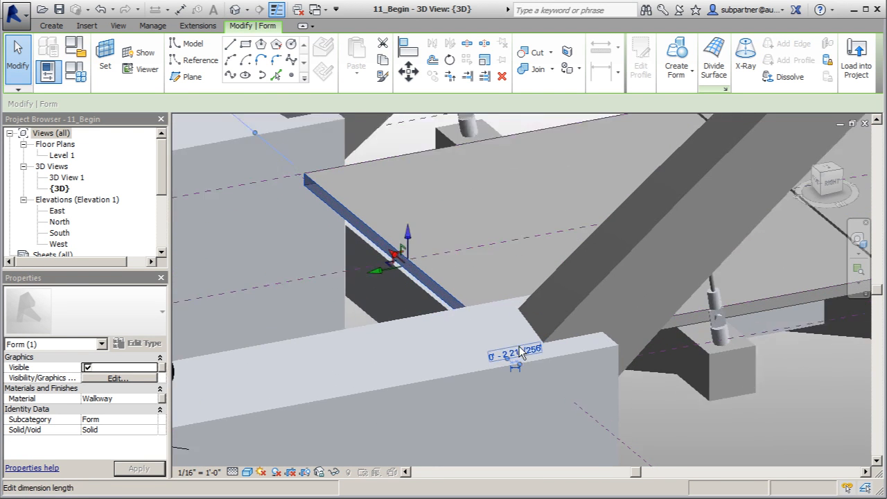
pyautogui.moveTo(351, 260); pyautogui.dragTo(337, 257)
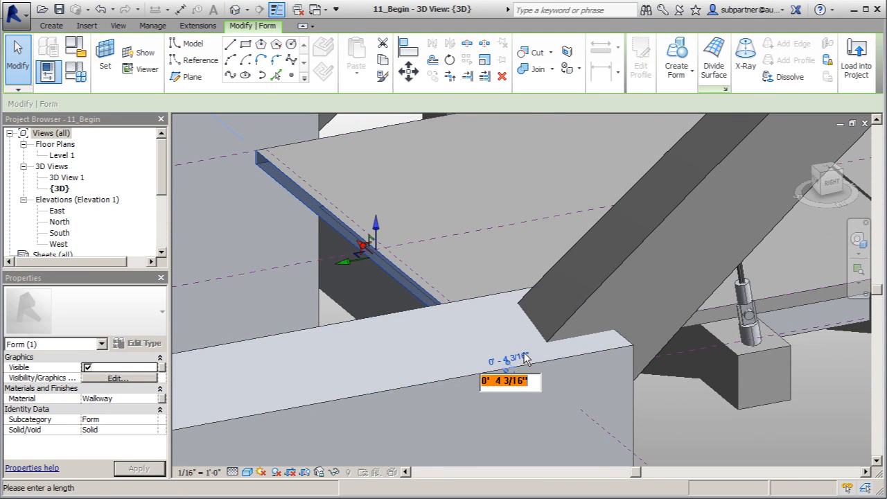
pyautogui.write("6'")
pyautogui.press('Return')
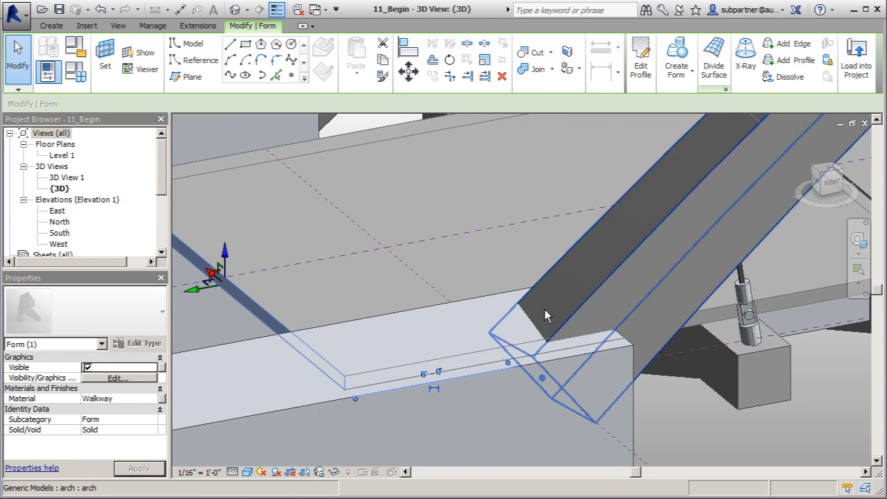
# Step: Extend the walkway deck's thin end face at the opposite end 6' outward, setting its length dimension to 22' 7 137/256"
pyautogui.scroll(-5, 178, 305)
pyautogui.scroll(-5, 178, 305)
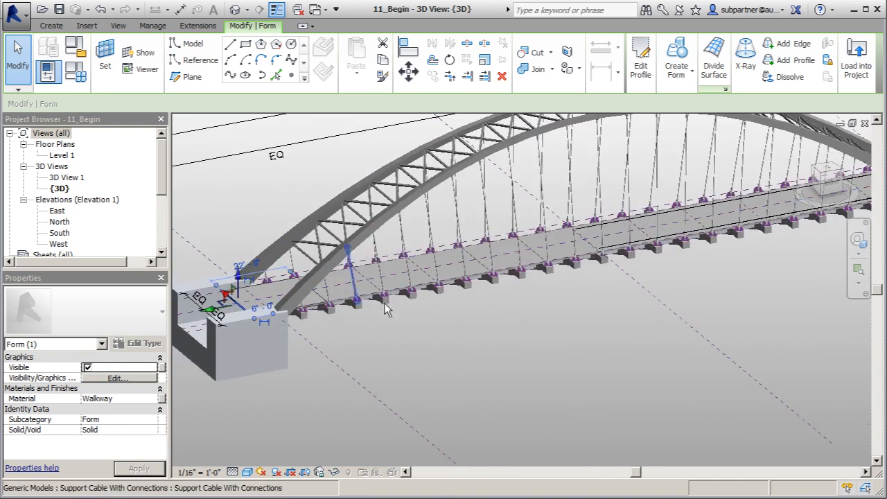
pyautogui.keyDown('shift'); pyautogui.moveTo(444, 349); pyautogui.dragTo(409, 351, button='middle'); pyautogui.keyUp('shift')
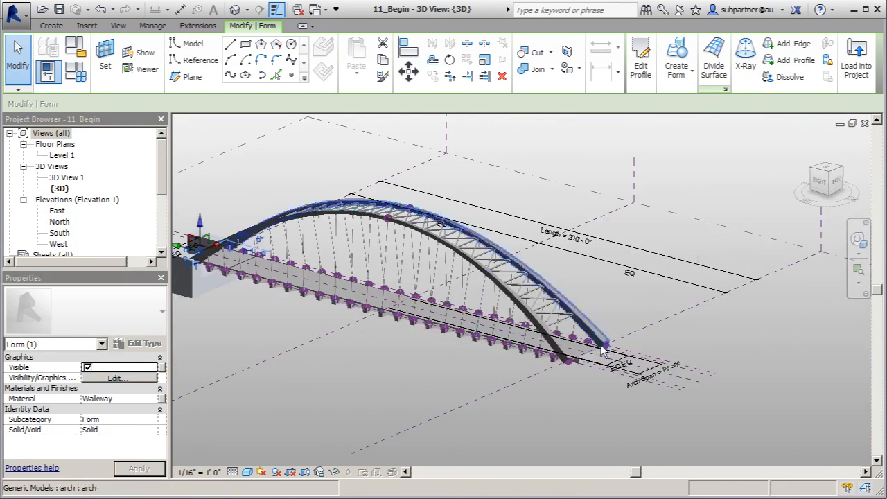
pyautogui.scroll(8, 582, 347)
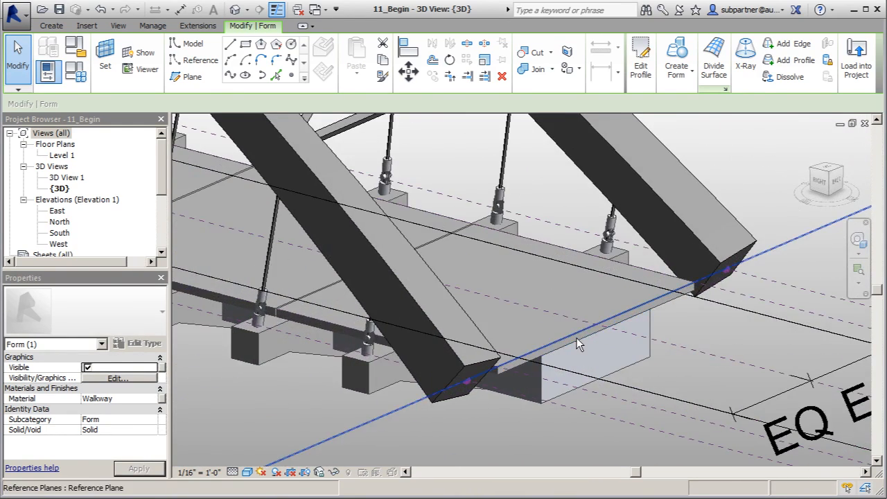
pyautogui.scroll(3, 577, 340)
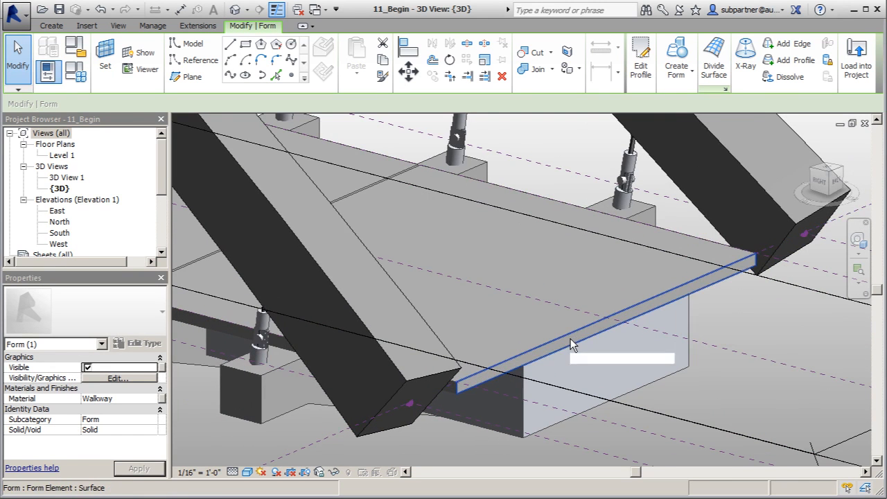
pyautogui.click(570, 346)
pyautogui.scroll(-1, 463, 254)
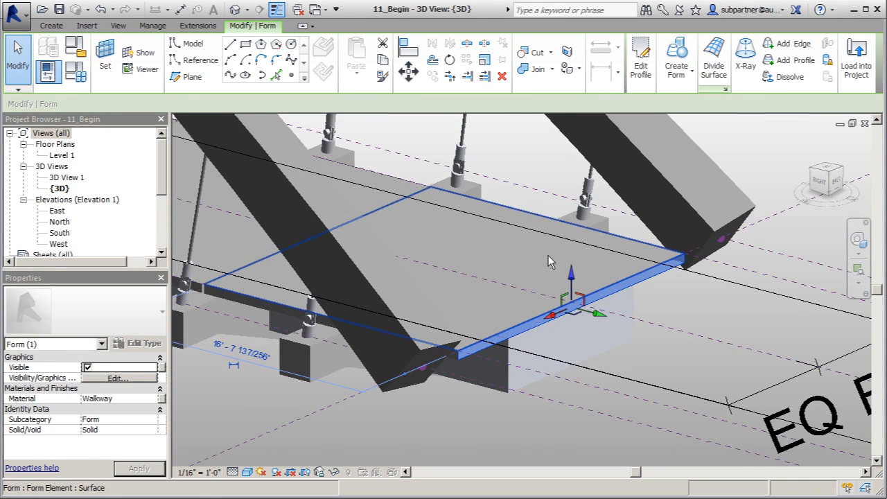
pyautogui.click(208, 345)
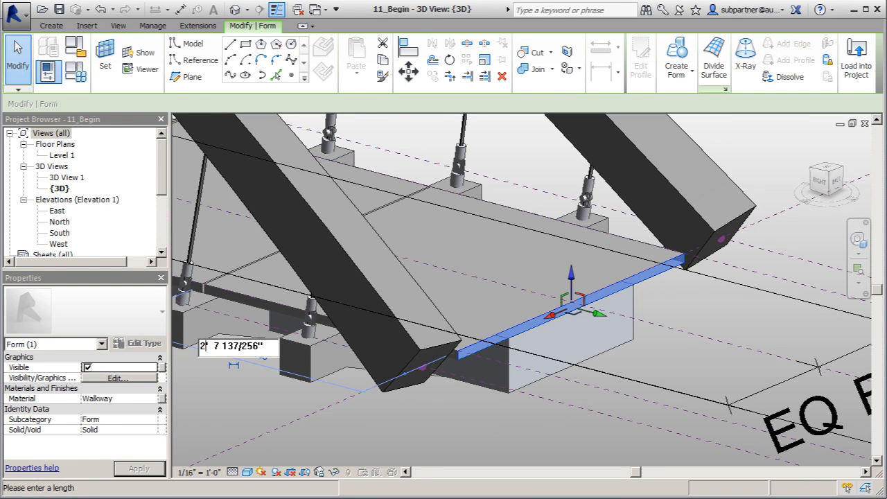
pyautogui.press('Return')
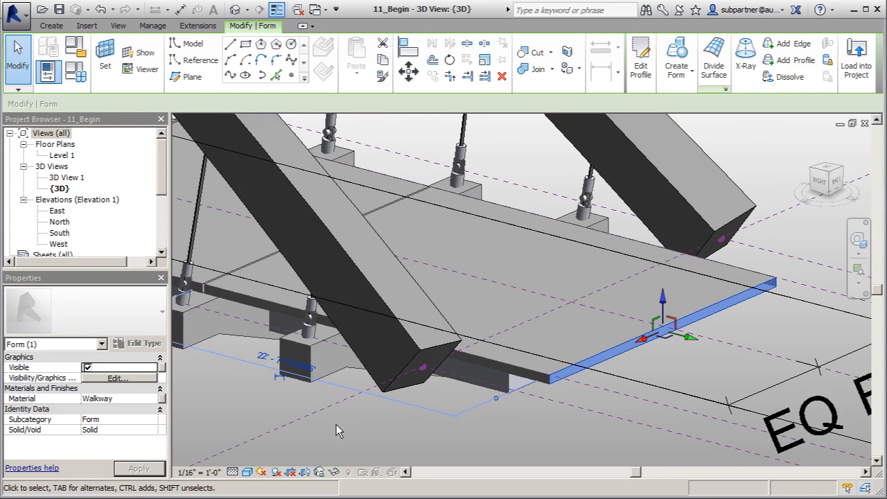
pyautogui.click(329, 444)
pyautogui.scroll(-8, 586, 383)
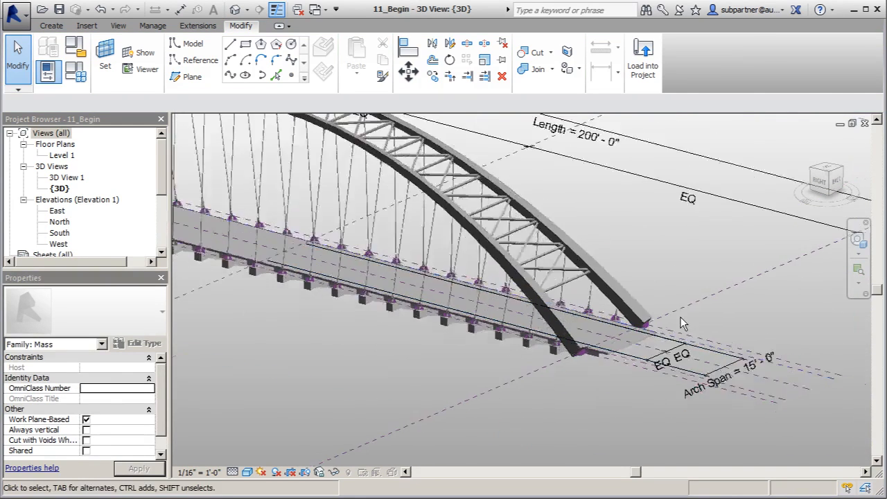
# Step: Slope one abutment wing by lowering its outer top edge to the recess floor level, about 7' 6" high, and delete the too-short elements
pyautogui.scroll(-3, 658, 331)
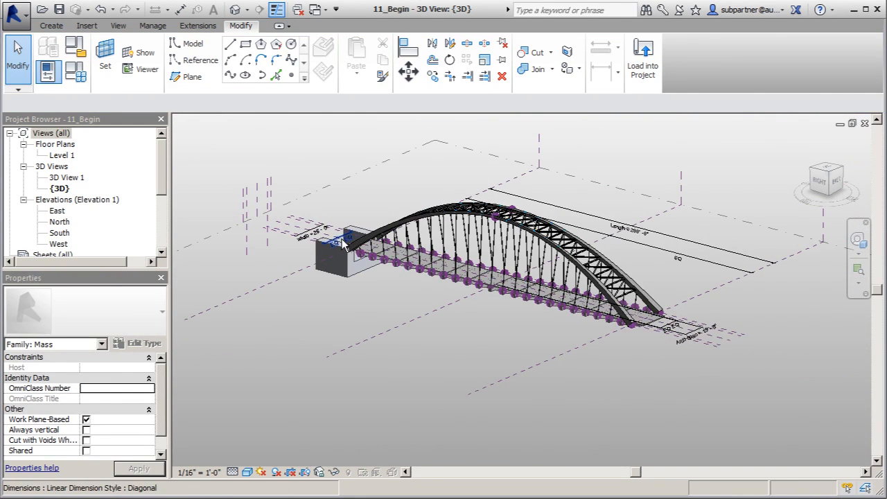
pyautogui.keyDown('shift'); pyautogui.moveTo(353, 251); pyautogui.dragTo(386, 258, button='middle'); pyautogui.keyUp('shift')
pyautogui.scroll(5, 386, 258)
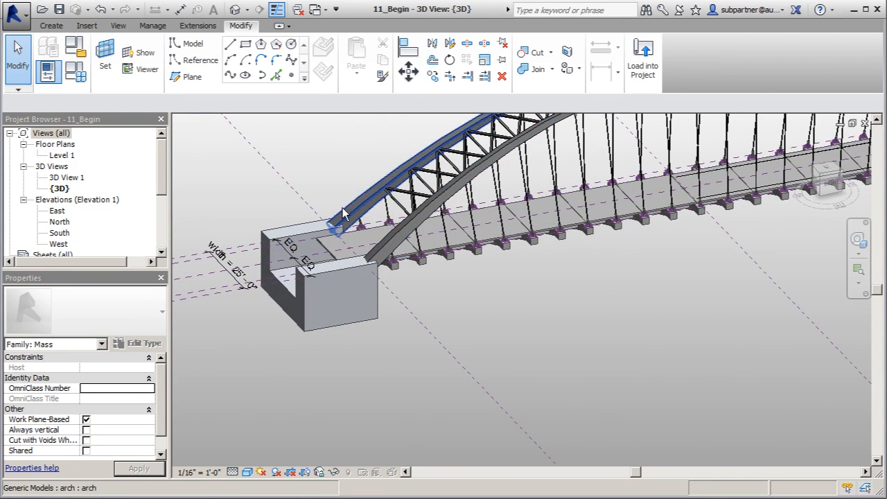
pyautogui.scroll(3, 311, 292)
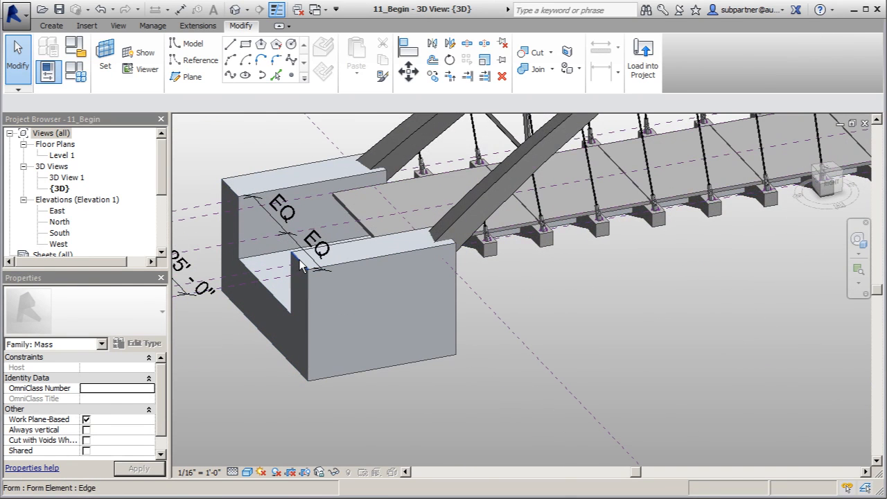
pyautogui.click(301, 265)
pyautogui.moveTo(299, 229); pyautogui.dragTo(300, 304)
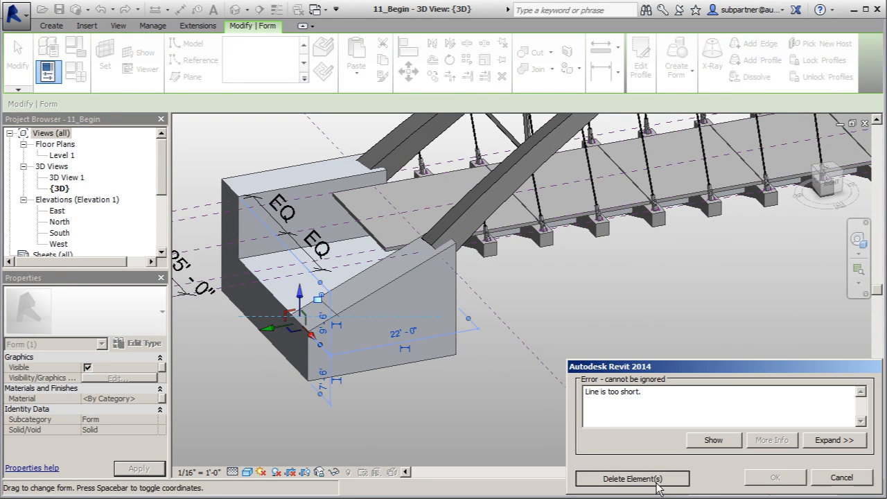
pyautogui.click(633, 478)
pyautogui.click(422, 426)
pyautogui.moveTo(409, 382); pyautogui.dragTo(627, 339, button='middle')
pyautogui.scroll(4, 495, 289)
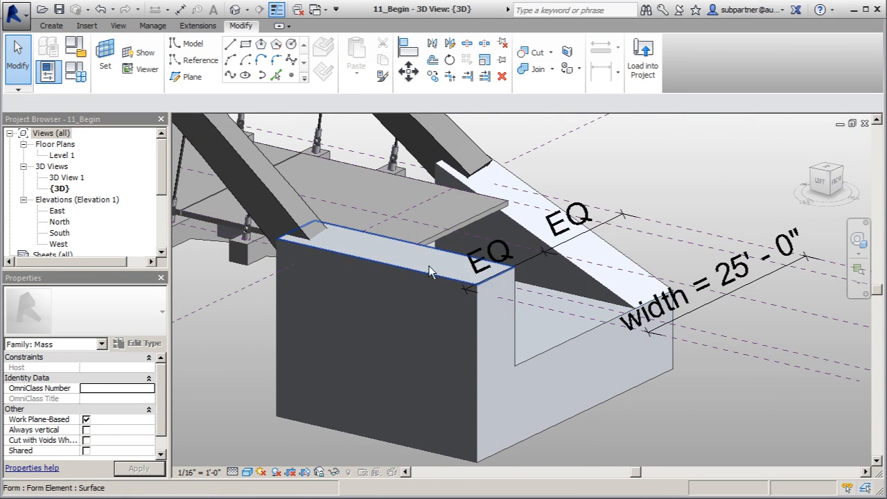
pyautogui.click(427, 252)
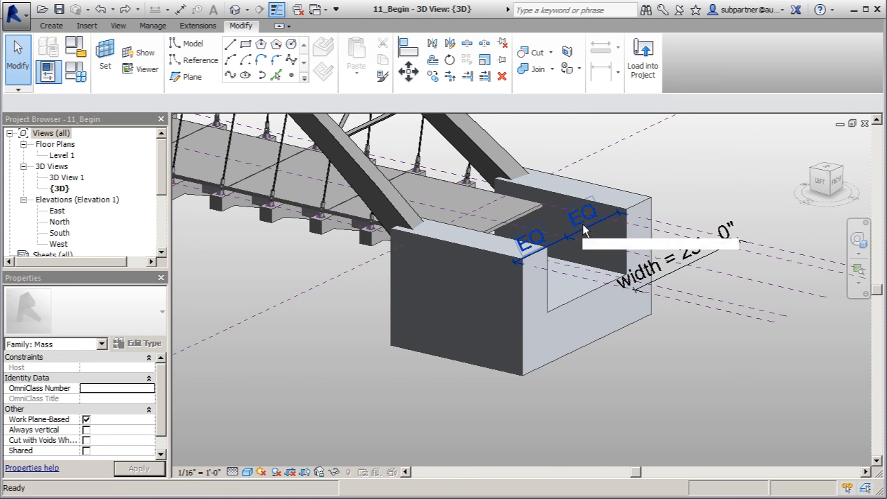
pyautogui.hotkey('ctrl', 'z')
# Step: Lower the outer top edge of the abutment's other wing to the recess floor level, matching the first slope, and delete the too-short elements
pyautogui.scroll(5, 502, 269)
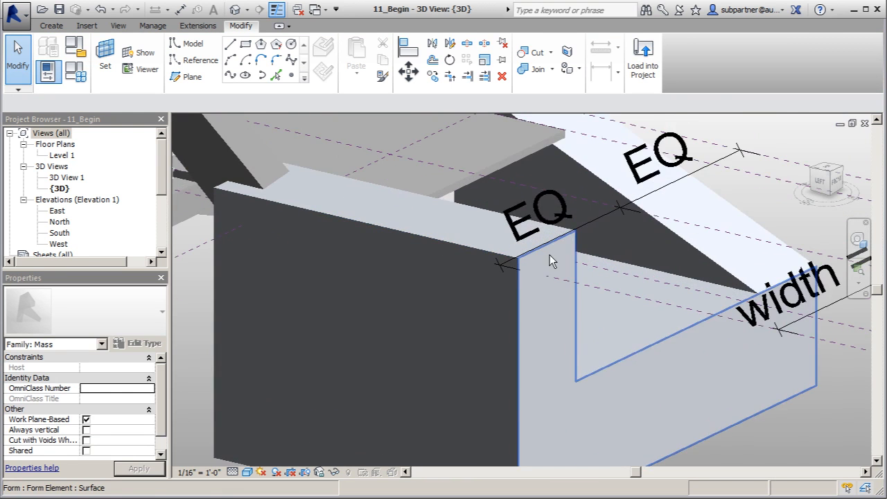
pyautogui.scroll(3, 544, 255)
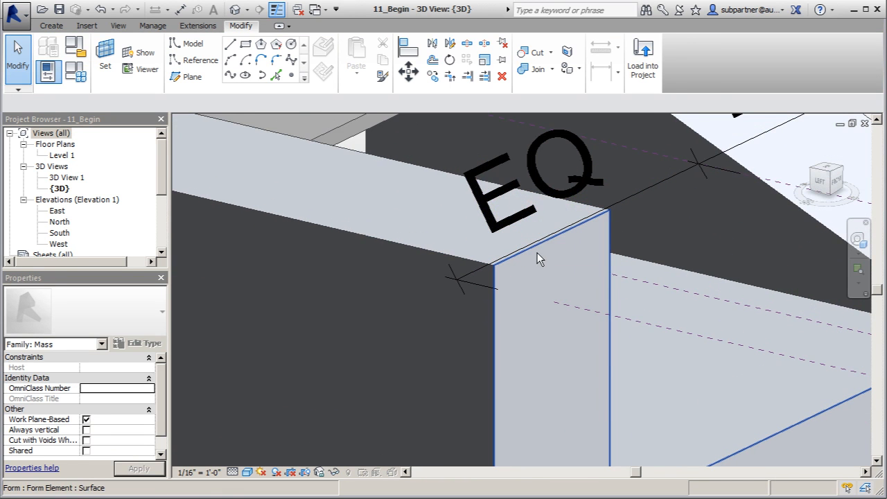
pyautogui.press('Tab')
pyautogui.press('Tab')
pyautogui.press('Tab')
pyautogui.press('Tab')
pyautogui.press('Tab')
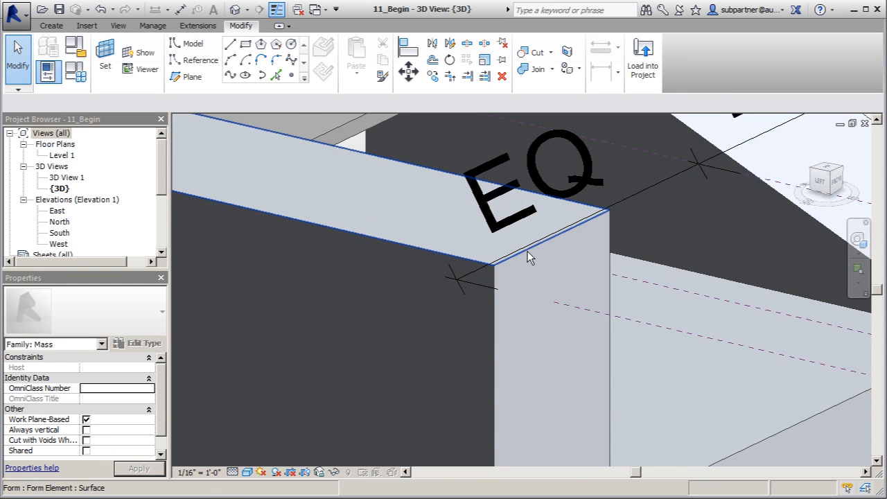
pyautogui.press('Tab')
pyautogui.press('Tab')
pyautogui.click(527, 251)
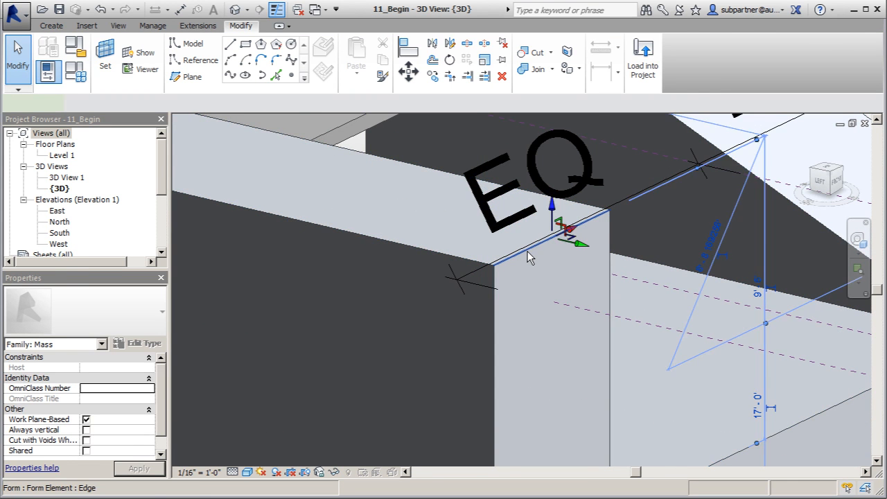
pyautogui.scroll(-1, 372, 201)
pyautogui.scroll(-1, 372, 202)
pyautogui.moveTo(480, 205); pyautogui.dragTo(491, 362)
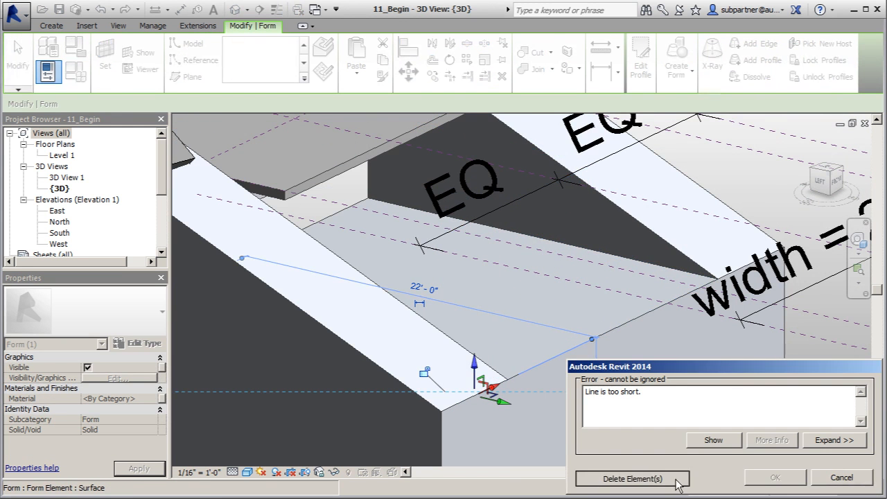
pyautogui.click(632, 479)
# Step: Raise the abutment slightly from the near wing's sloped top face so the wings enclose the arch ends
pyautogui.scroll(-5, 494, 344)
pyautogui.keyDown('shift'); pyautogui.moveTo(510, 279); pyautogui.dragTo(571, 300, button='middle'); pyautogui.keyUp('shift')
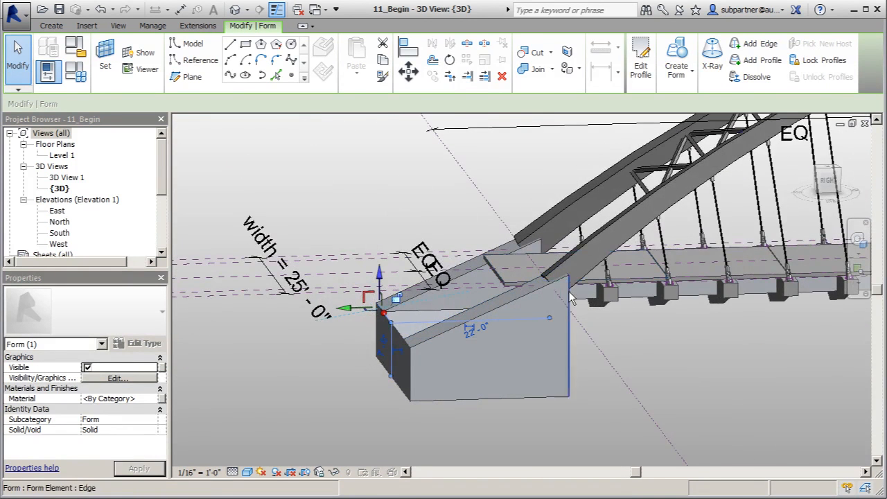
pyautogui.scroll(2, 551, 296)
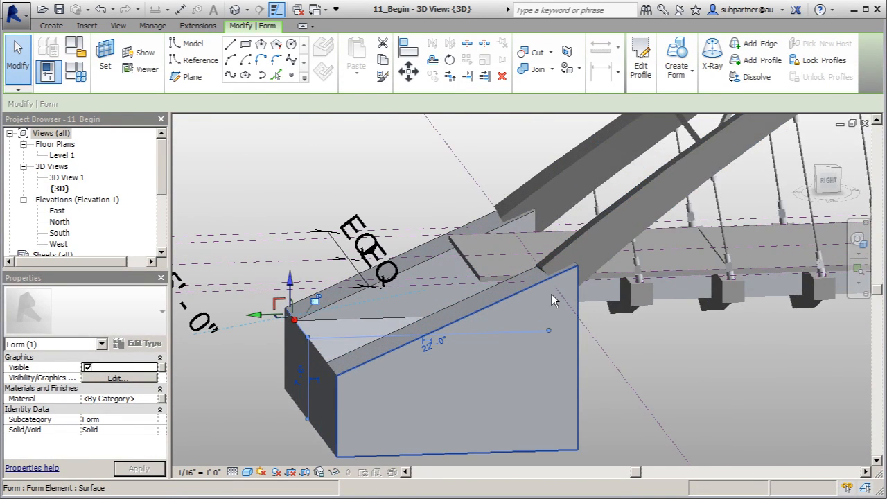
pyautogui.click(496, 298)
pyautogui.moveTo(452, 281); pyautogui.dragTo(451, 274)
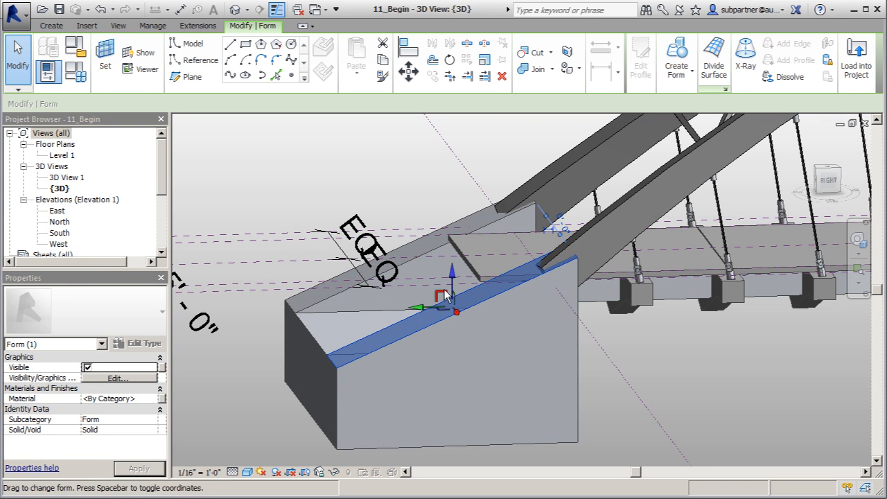
pyautogui.moveTo(454, 274); pyautogui.dragTo(454, 279)
pyautogui.click(687, 328)
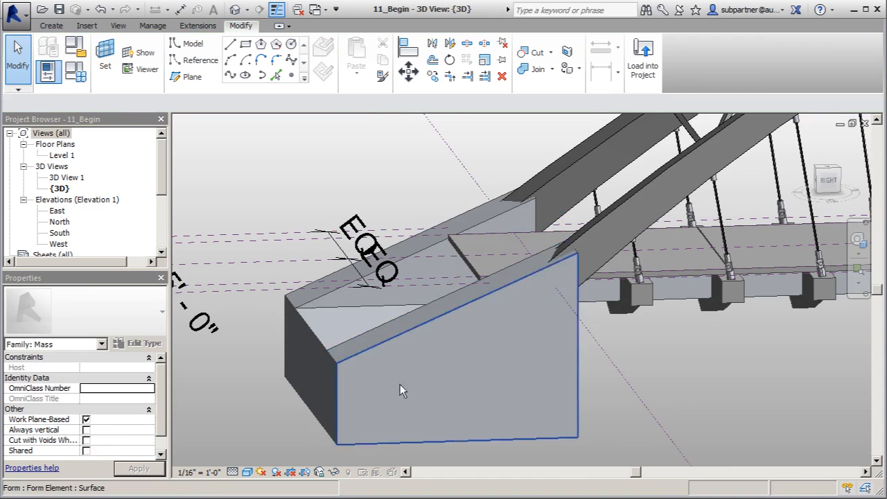
# Step: In the East elevation, mirror a copy of the abutment to the bridge's other end about the Center (Front/Back) reference plane
pyautogui.scroll(-3, 416, 360)
pyautogui.moveTo(414, 351)
pyautogui.keyDown('shift'); pyautogui.mouseDown(button='middle')
pyautogui.moveTo(388, 321)
pyautogui.moveTo(233, 339)
pyautogui.moveTo(396, 362)
pyautogui.moveTo(403, 388)
pyautogui.moveTo(327, 366)
pyautogui.moveTo(423, 355)
pyautogui.mouseUp(button='middle'); pyautogui.keyUp('shift')
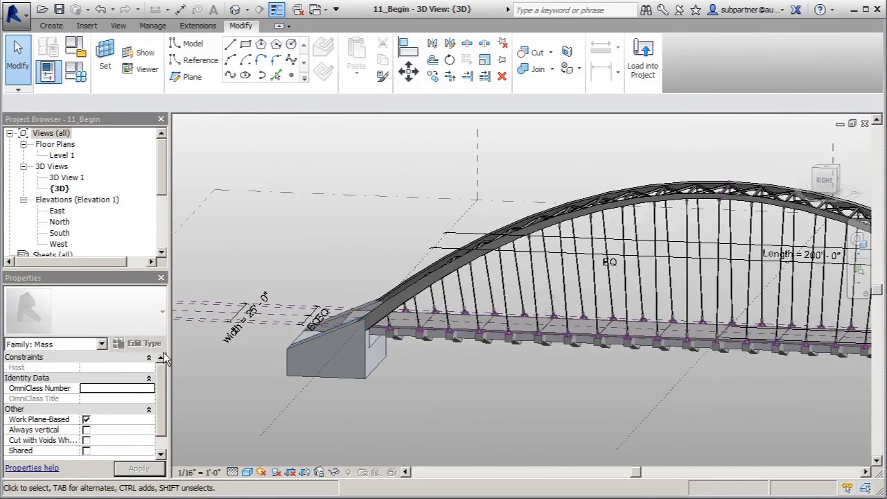
pyautogui.scroll(-2, 277, 346)
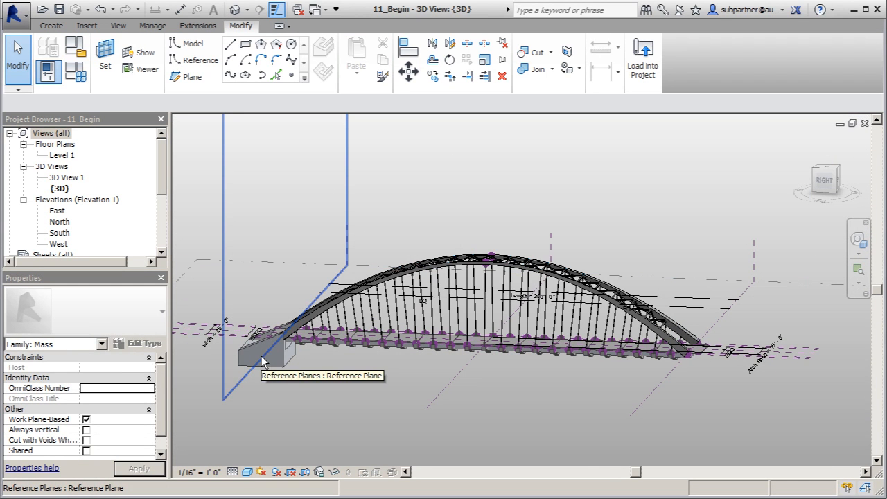
pyautogui.doubleClick(57, 210)
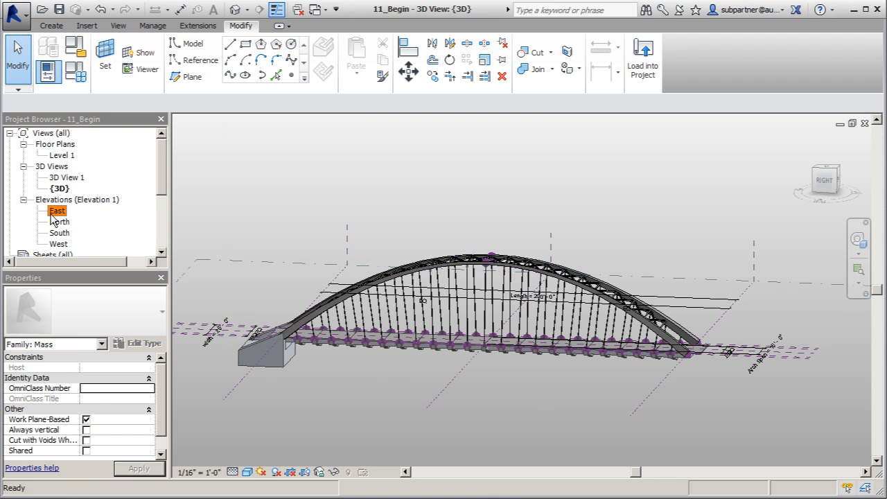
pyautogui.scroll(4, 392, 416)
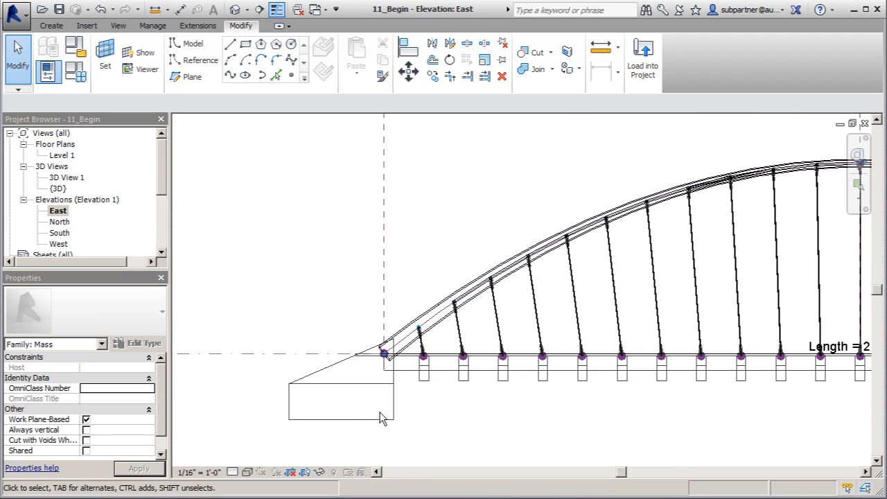
pyautogui.click(339, 367)
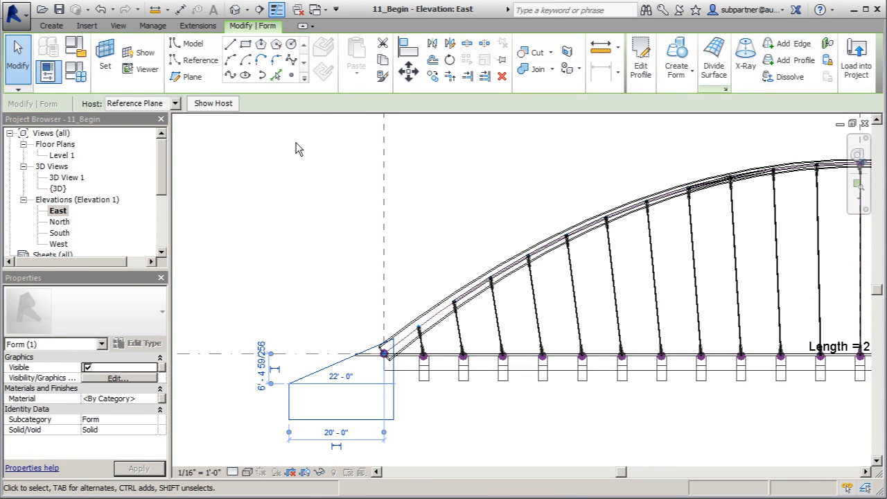
pyautogui.click(433, 43)
pyautogui.moveTo(276, 259); pyautogui.dragTo(171, 263, button='middle')
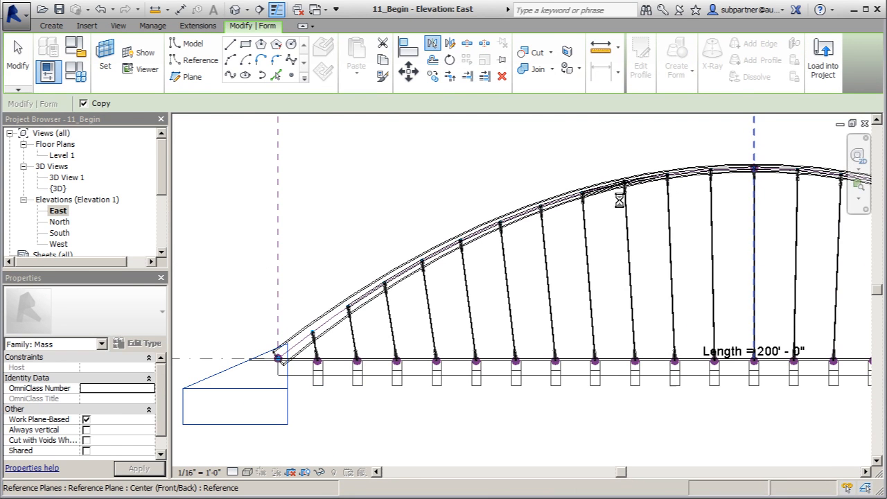
pyautogui.click(271, 288)
pyautogui.scroll(-4, 278, 289)
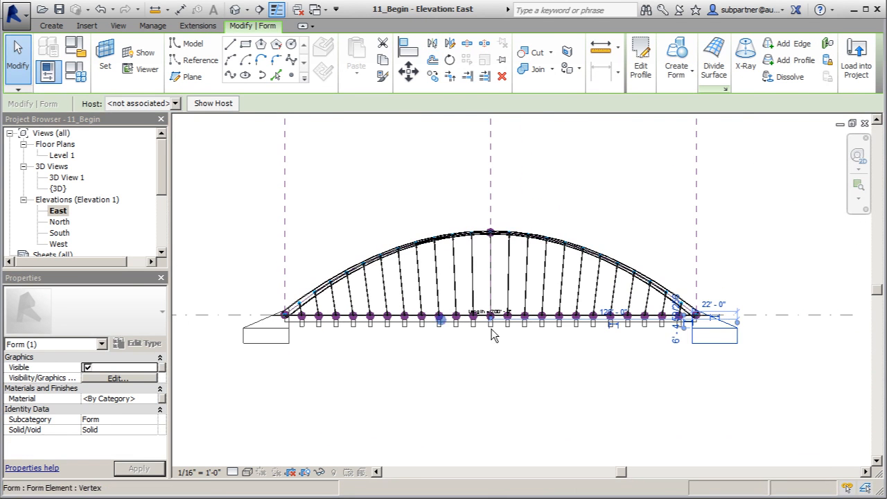
pyautogui.click(28, 67)
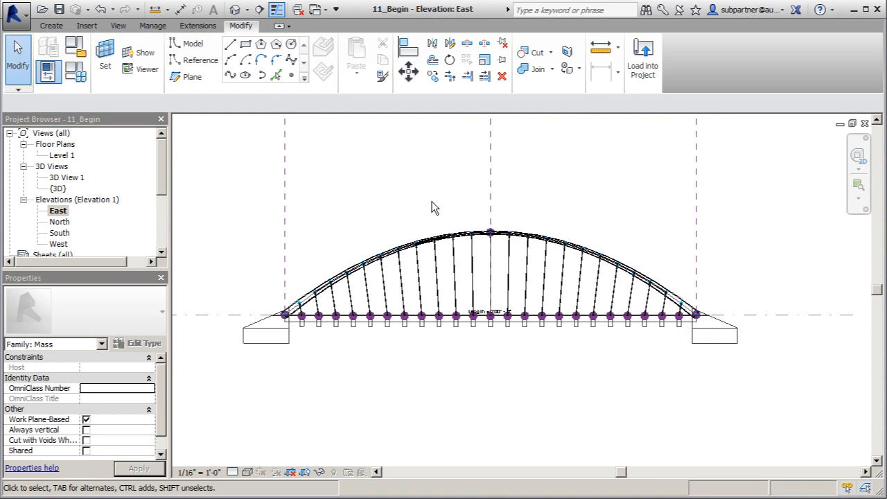
# Step: Return to the default 3D view and inspect the whole bridge with its two abutments
pyautogui.moveTo(428, 194); pyautogui.dragTo(451, 201, button='middle')
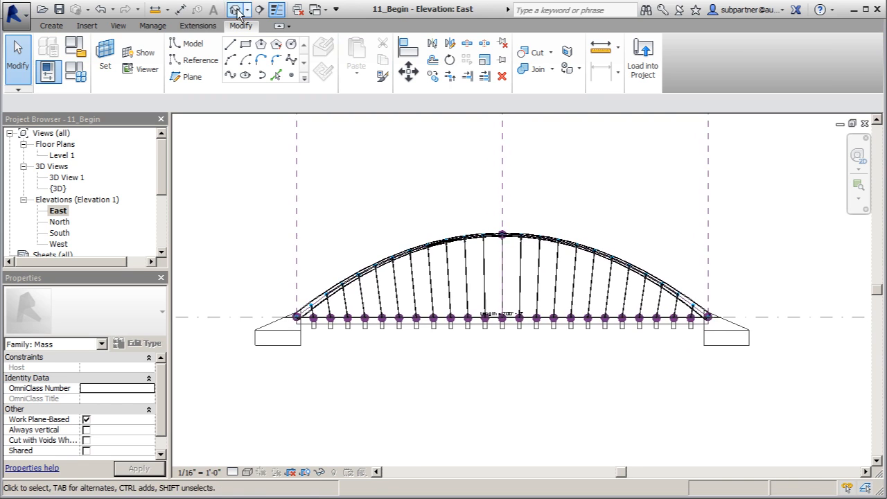
pyautogui.click(235, 10)
pyautogui.keyDown('shift'); pyautogui.moveTo(511, 176); pyautogui.dragTo(414, 230, button='middle'); pyautogui.keyUp('shift')
pyautogui.scroll(-4, 436, 170)
pyautogui.keyDown('shift'); pyautogui.moveTo(416, 167); pyautogui.dragTo(454, 223, button='middle'); pyautogui.keyUp('shift')
pyautogui.scroll(2, 433, 260)
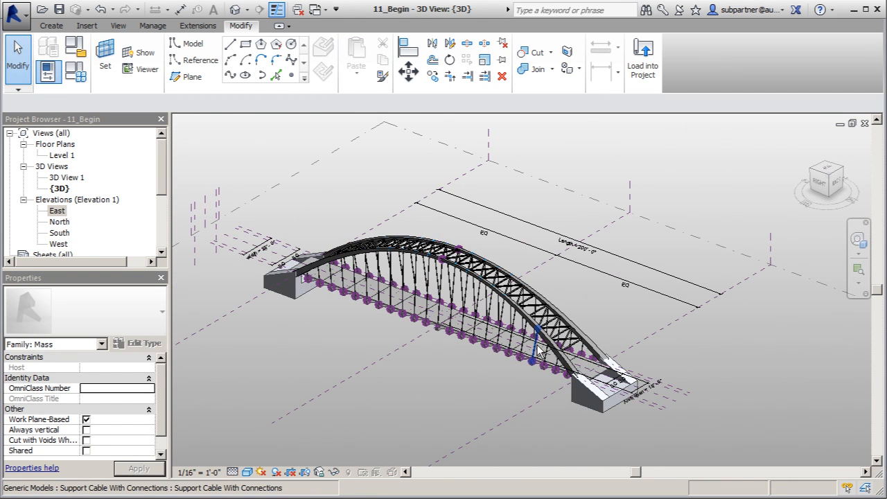